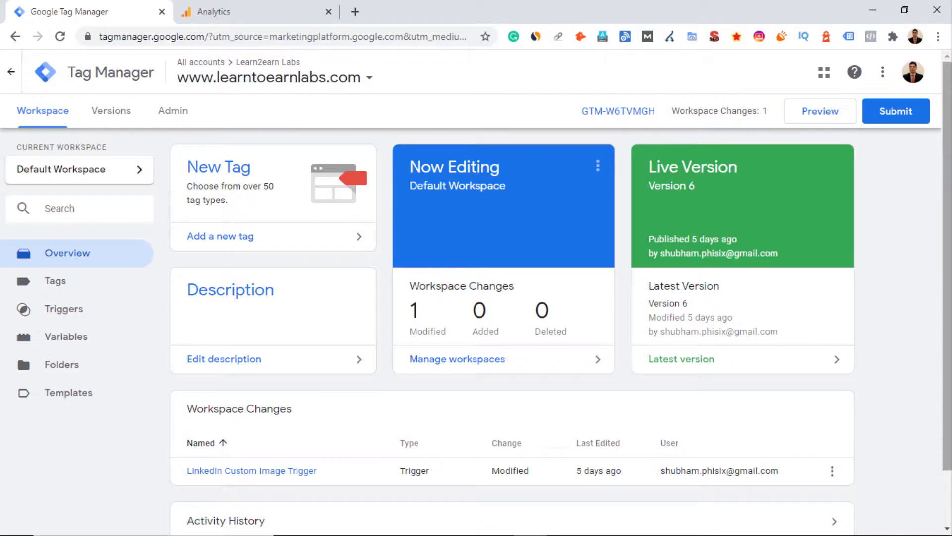
# Enable the built-in scrolling variables Scroll Depth Threshold, Scroll Depth Units and Scroll Direction
pyautogui.click(76, 342)
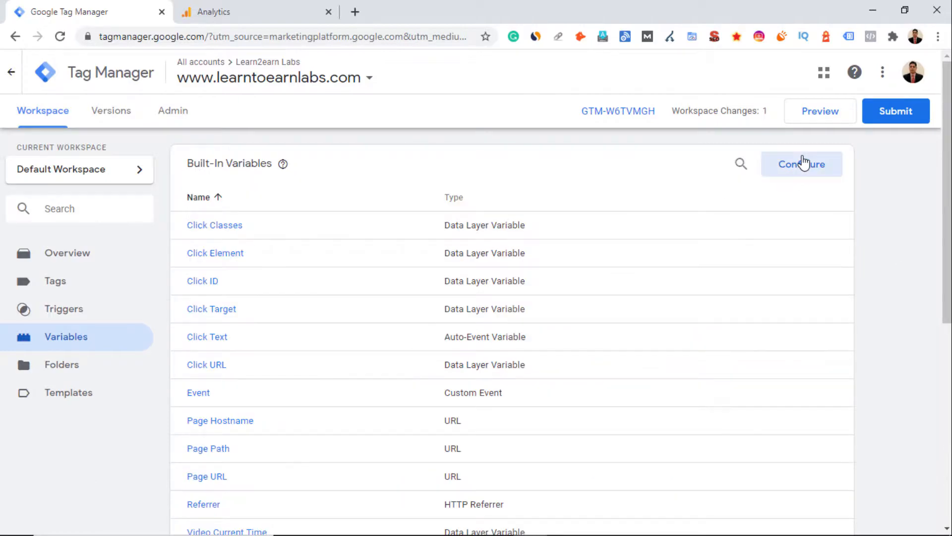
pyautogui.click(803, 162)
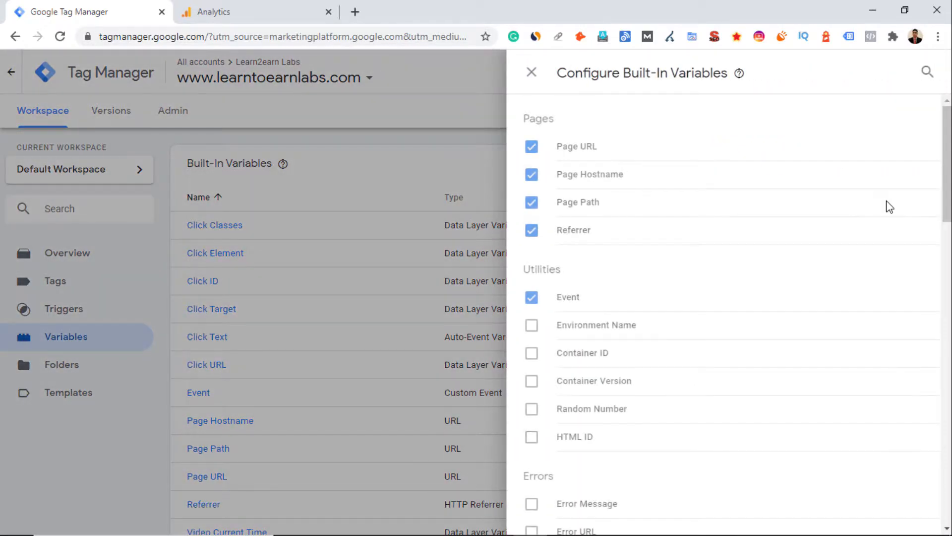
pyautogui.scroll(-10, 733, 263)
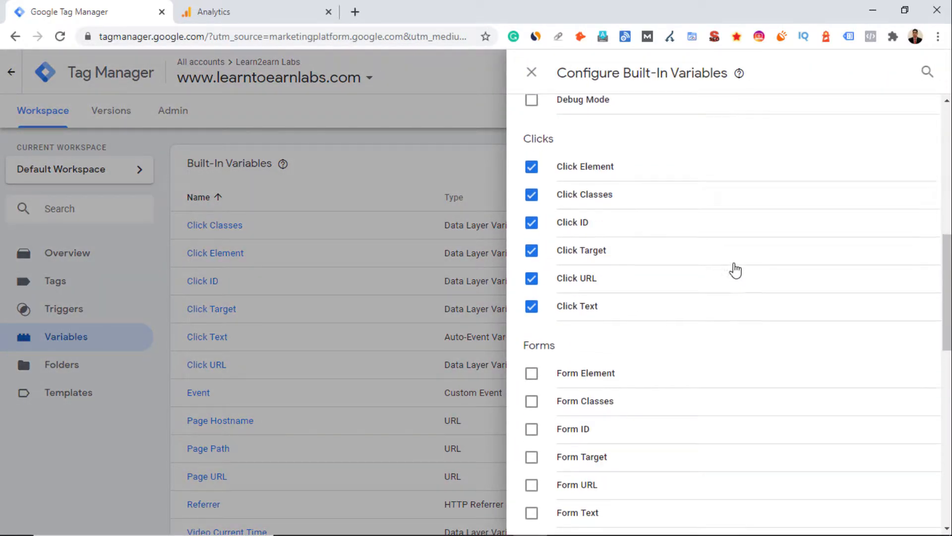
pyautogui.scroll(-10, 734, 270)
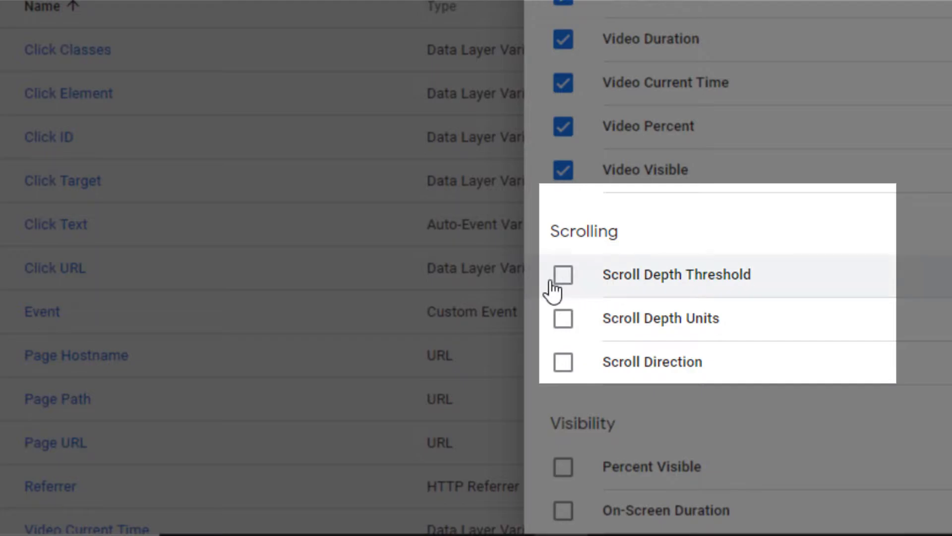
pyautogui.click(564, 285)
pyautogui.click(562, 323)
pyautogui.click(564, 365)
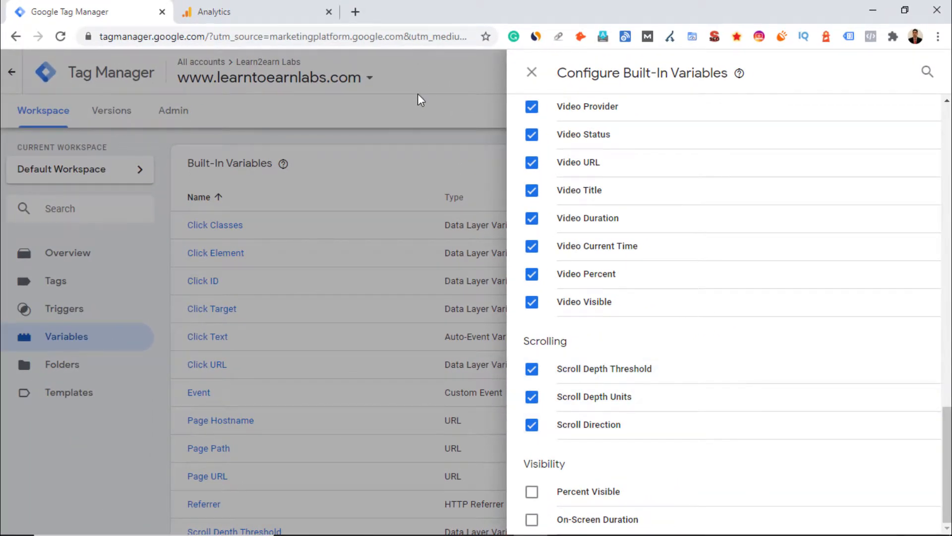
pyautogui.click(418, 94)
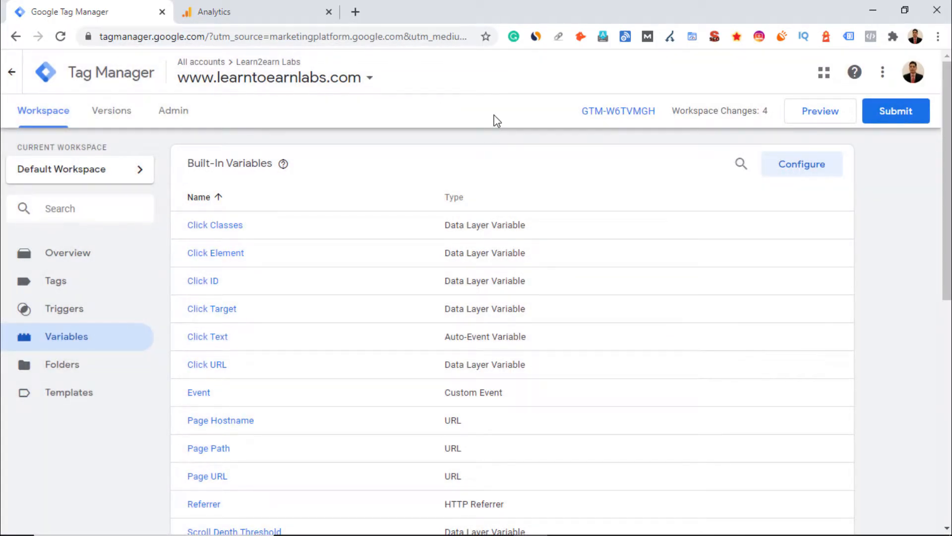
# Start a new trigger and name it Scroll Depth Trigger
pyautogui.click(66, 321)
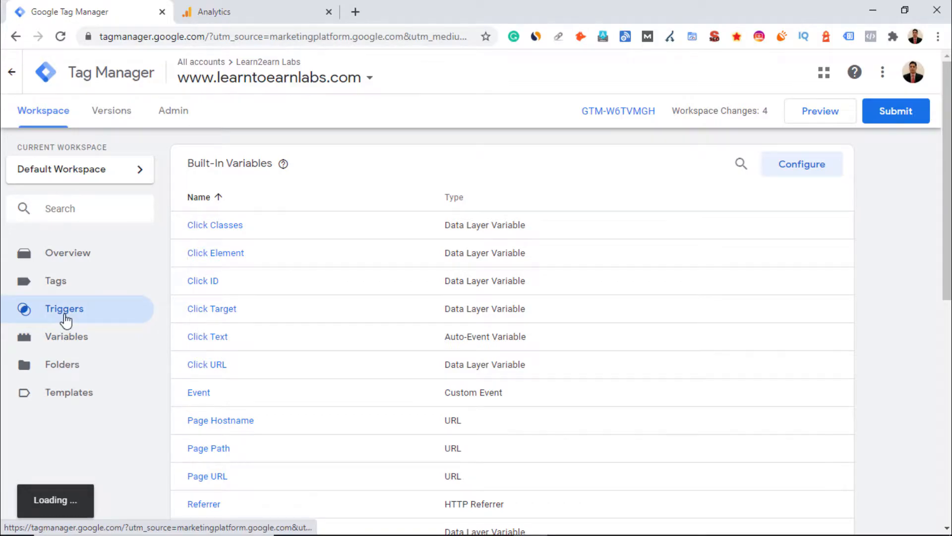
pyautogui.click(820, 173)
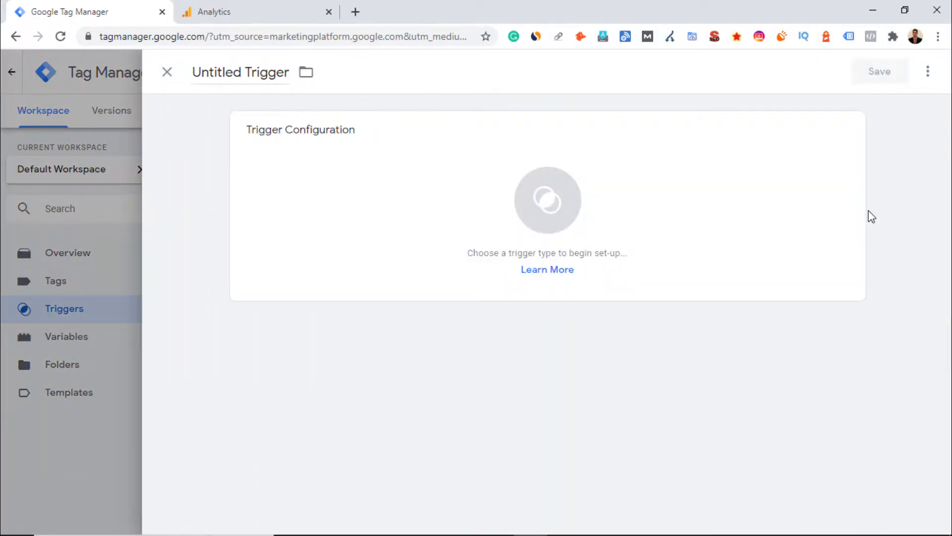
pyautogui.doubleClick(239, 73)
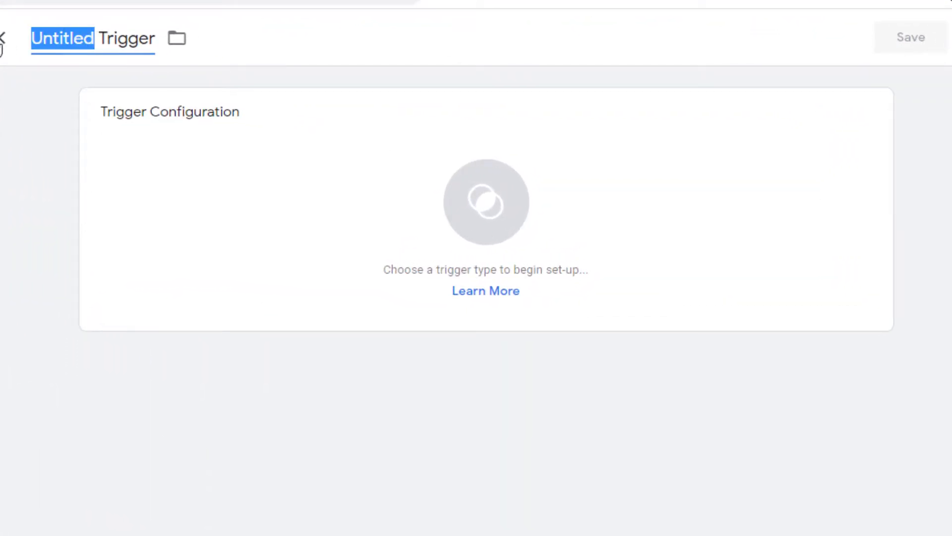
pyautogui.write('Scrol')
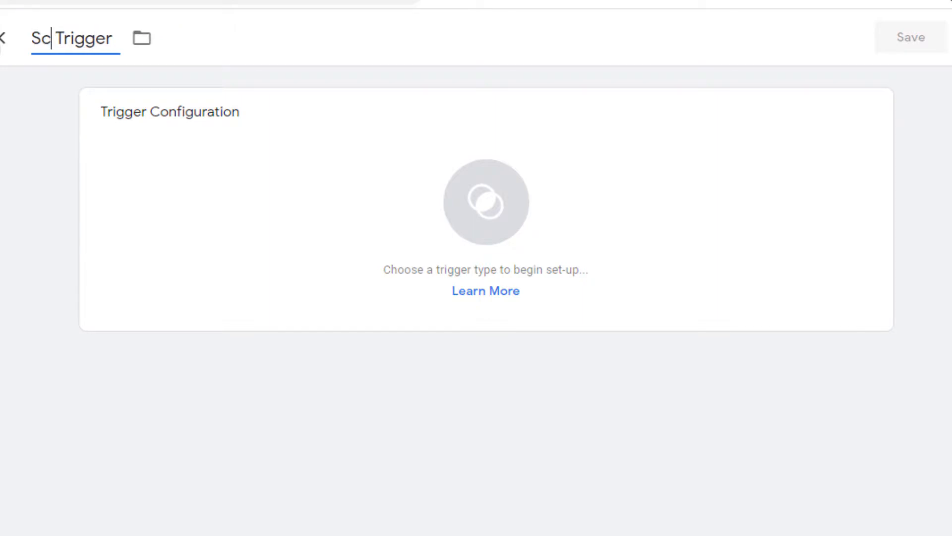
pyautogui.write('l D')
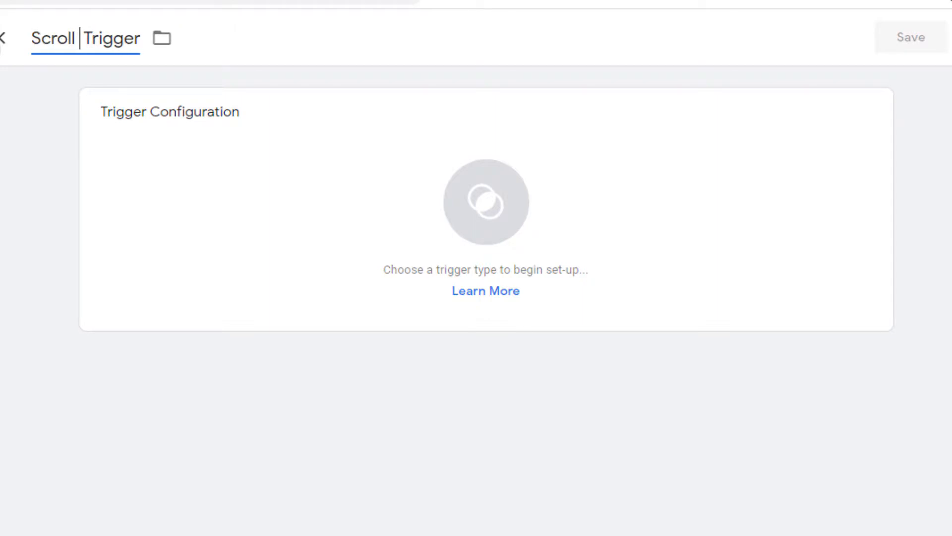
pyautogui.write('epth')
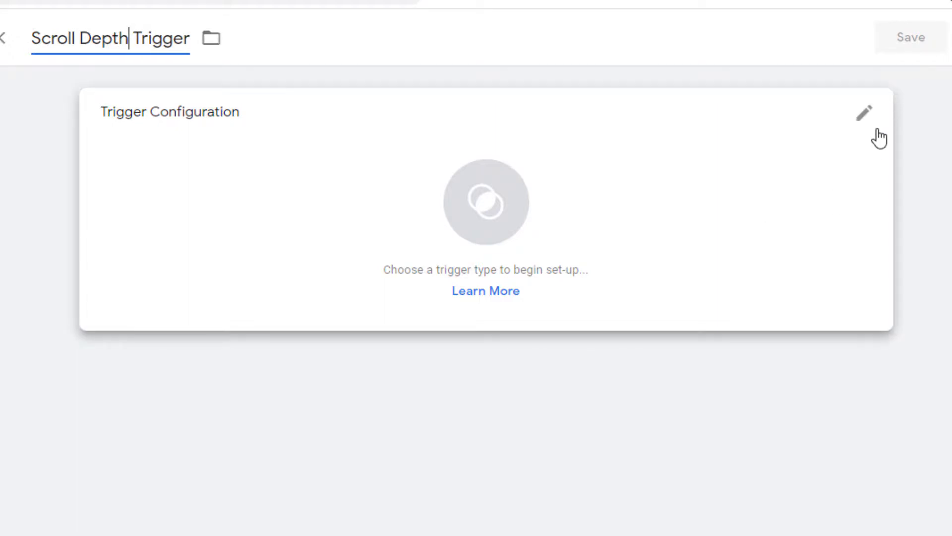
# Set the trigger type to Scroll Depth under User Engagement
pyautogui.click(865, 115)
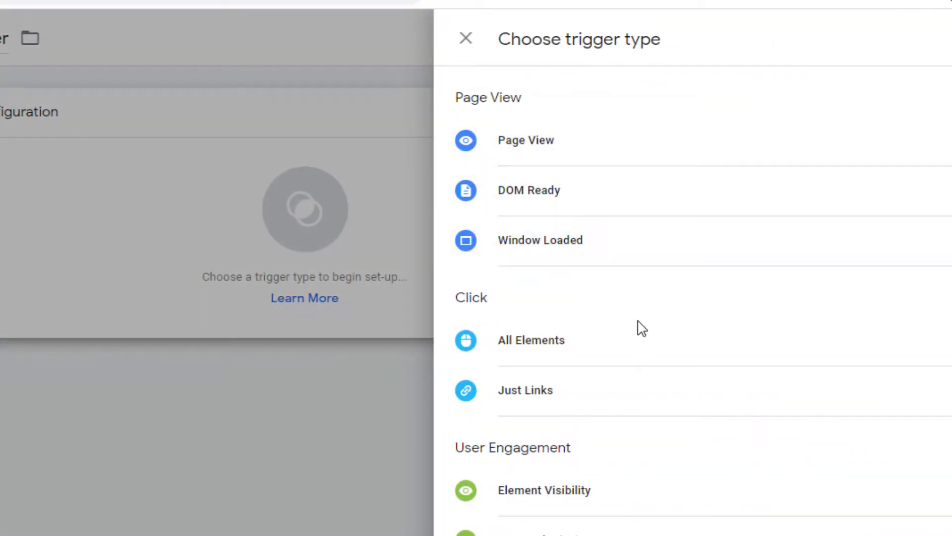
pyautogui.scroll(-3, 635, 347)
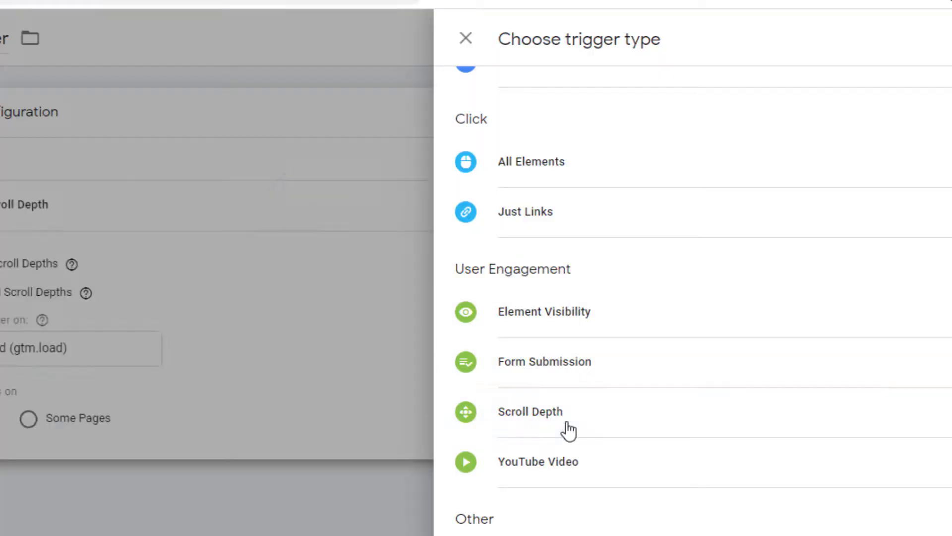
pyautogui.click(567, 430)
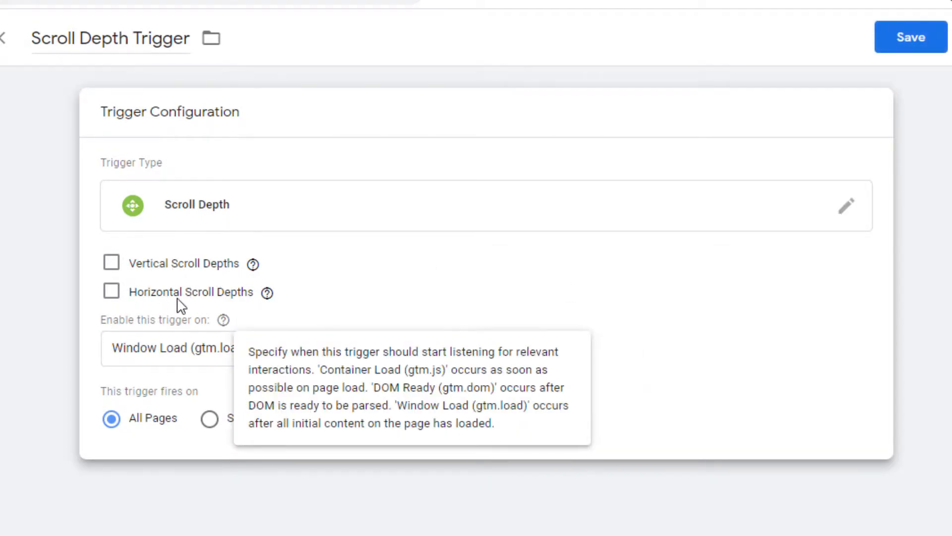
# Enable vertical scroll depths in percentages with a value of 100 percent, and save the trigger
pyautogui.click(112, 263)
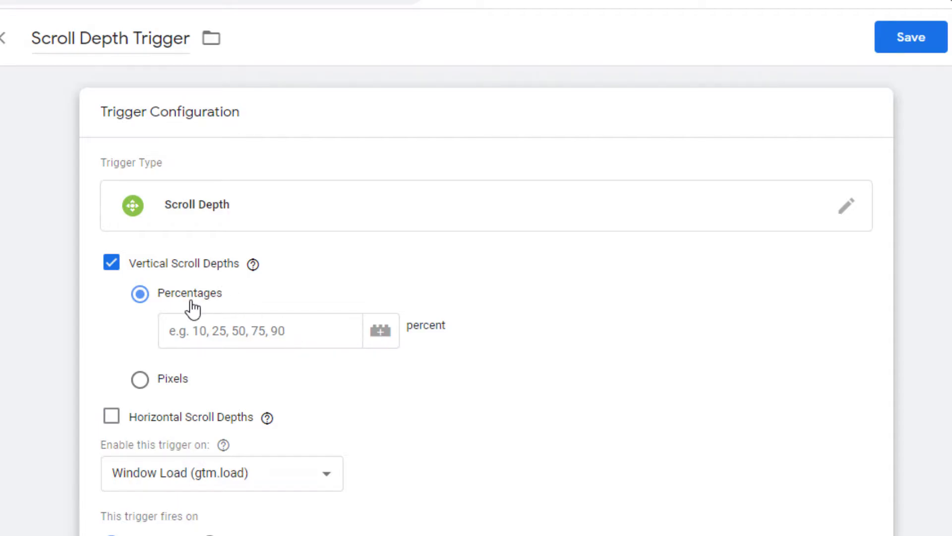
pyautogui.click(247, 332)
pyautogui.write('100')
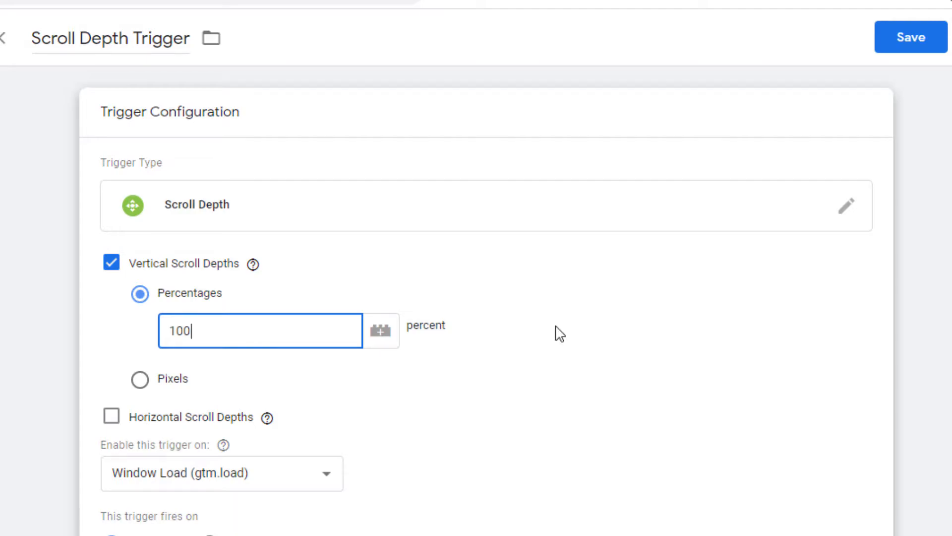
pyautogui.click(139, 380)
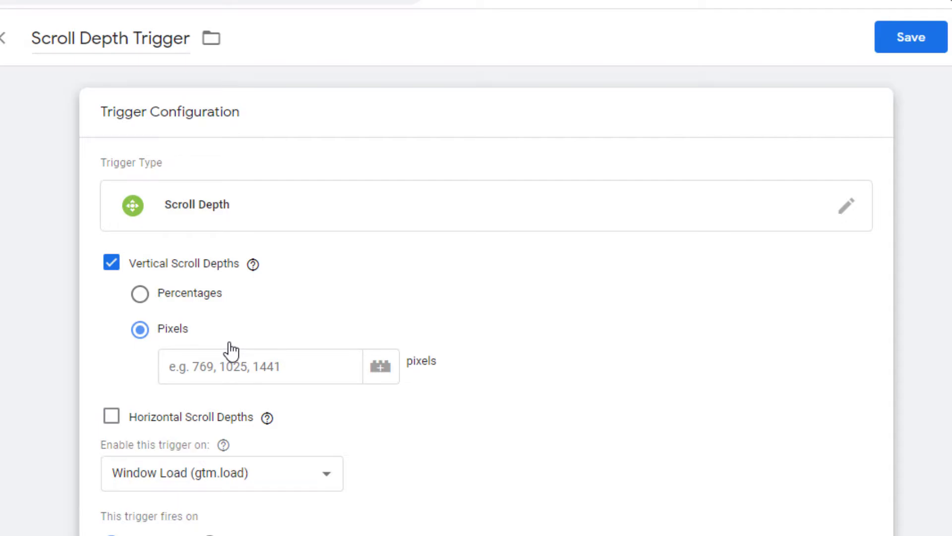
pyautogui.click(140, 294)
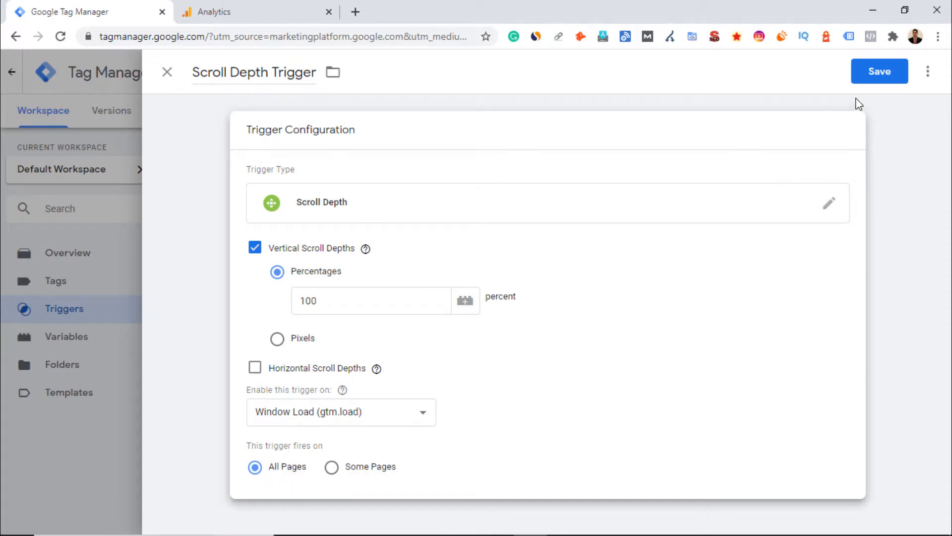
pyautogui.click(873, 79)
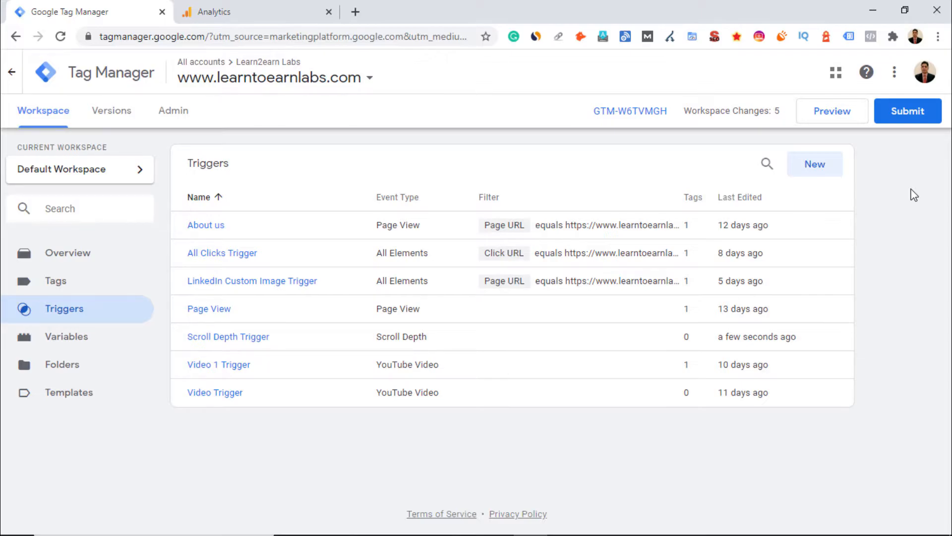
# Put the workspace in preview mode and open learntoearnlabs.com in a new browser tab
pyautogui.click(842, 123)
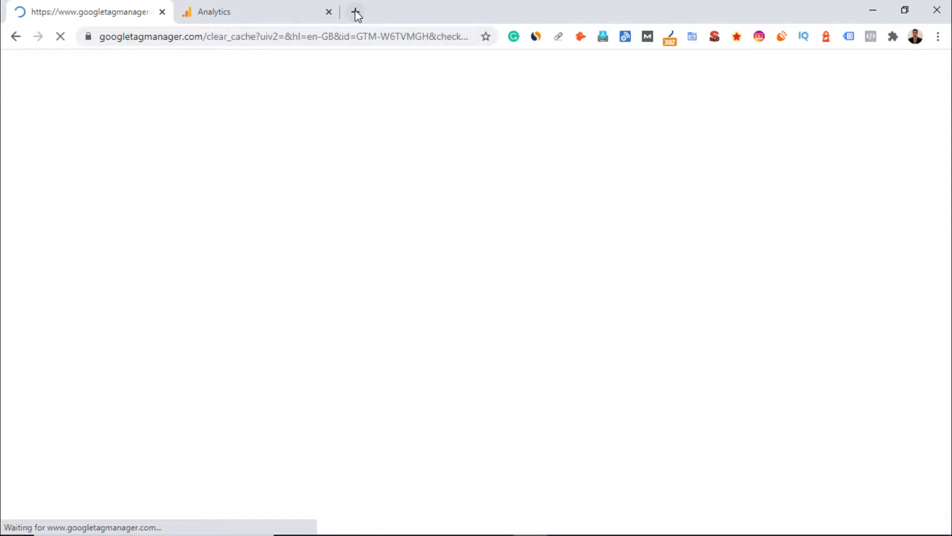
pyautogui.click(355, 11)
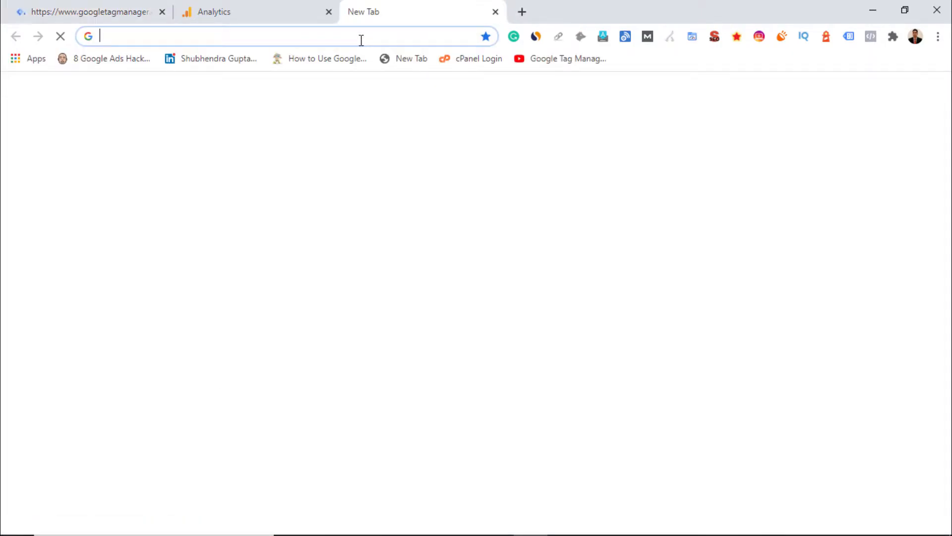
pyautogui.write('learntoearnlabs.com')
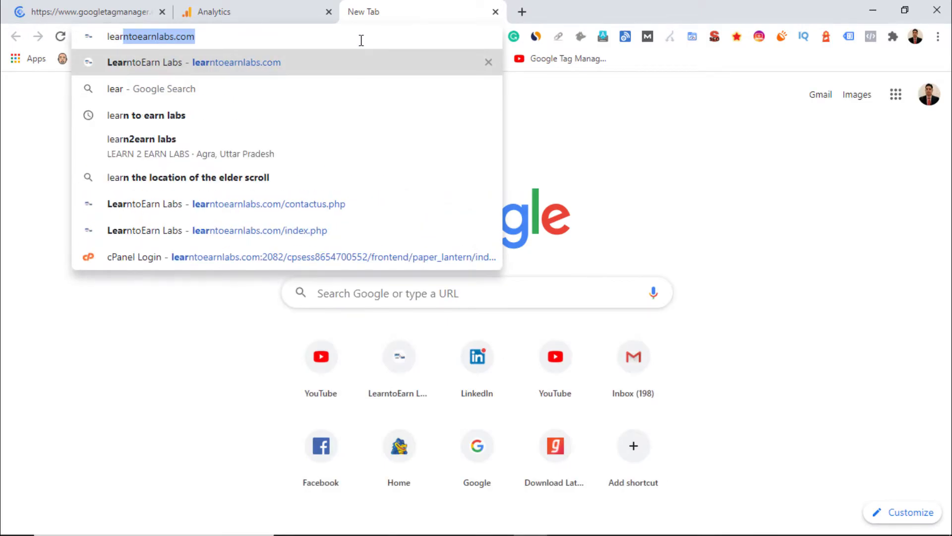
pyautogui.press('Right')
pyautogui.press('Return')
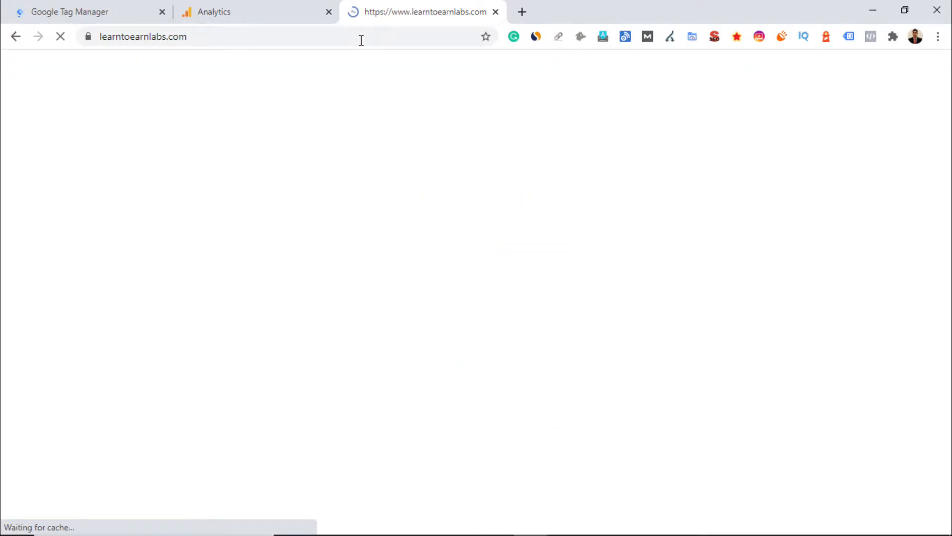
pyautogui.click(136, 9)
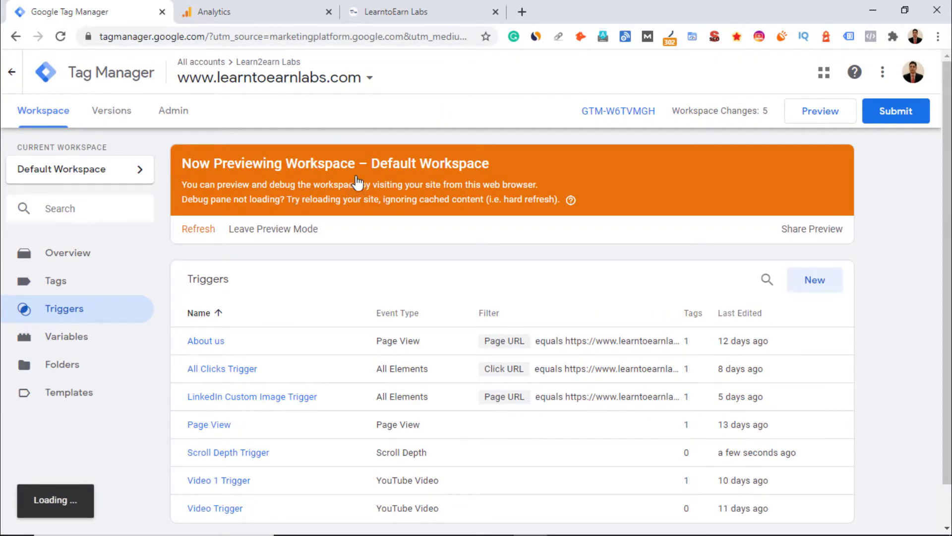
pyautogui.click(370, 4)
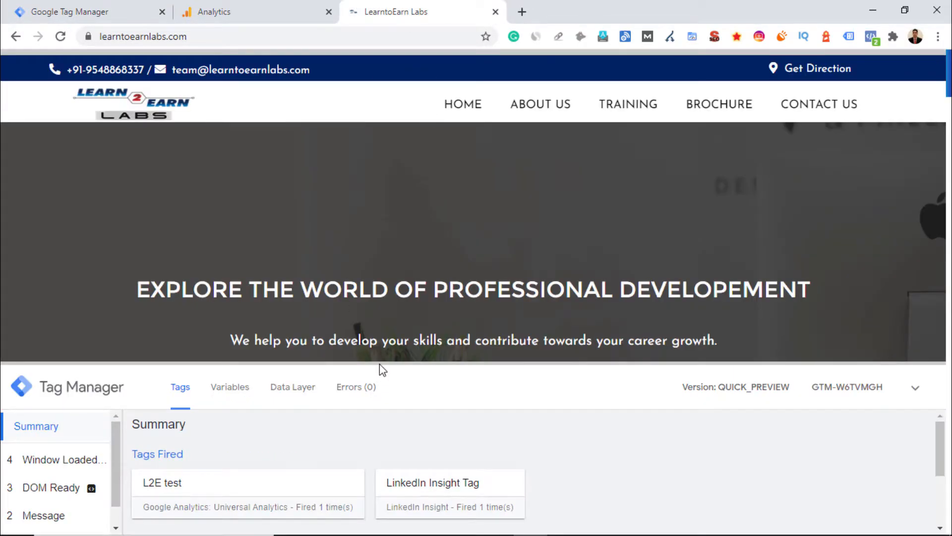
# Shrink the debug pane on the website and scroll the homepage down to its footer to test the trigger
pyautogui.moveTo(380, 364); pyautogui.dragTo(372, 159)
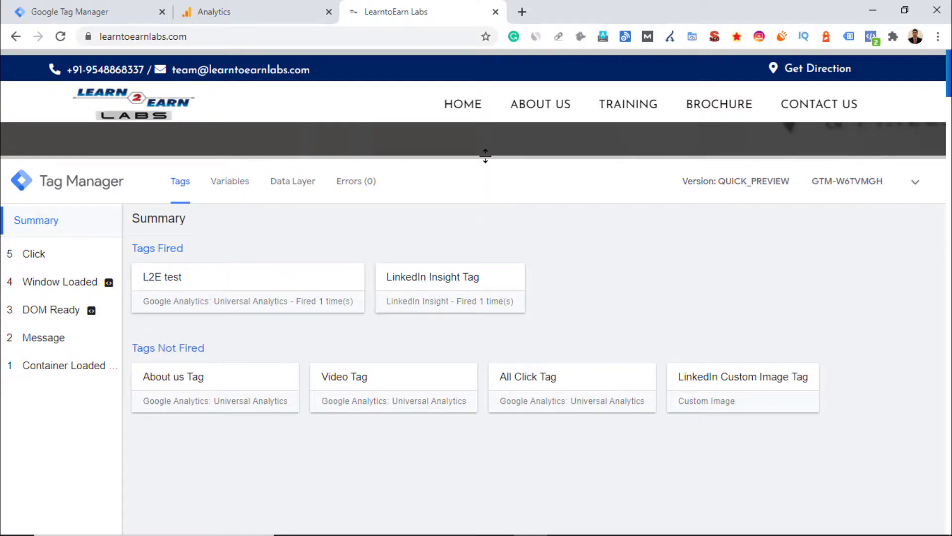
pyautogui.moveTo(484, 156); pyautogui.dragTo(496, 416)
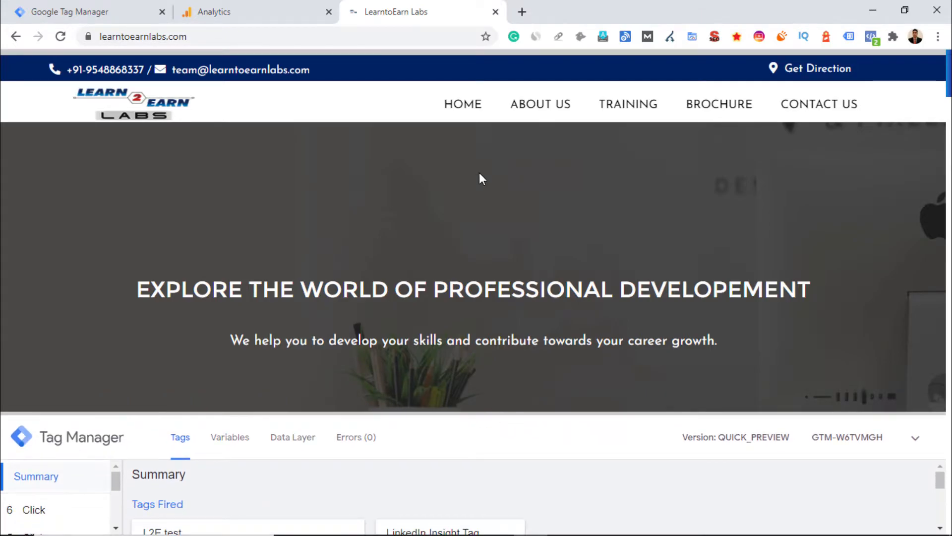
pyautogui.scroll(-6, 479, 174)
pyautogui.scroll(-15, 481, 174)
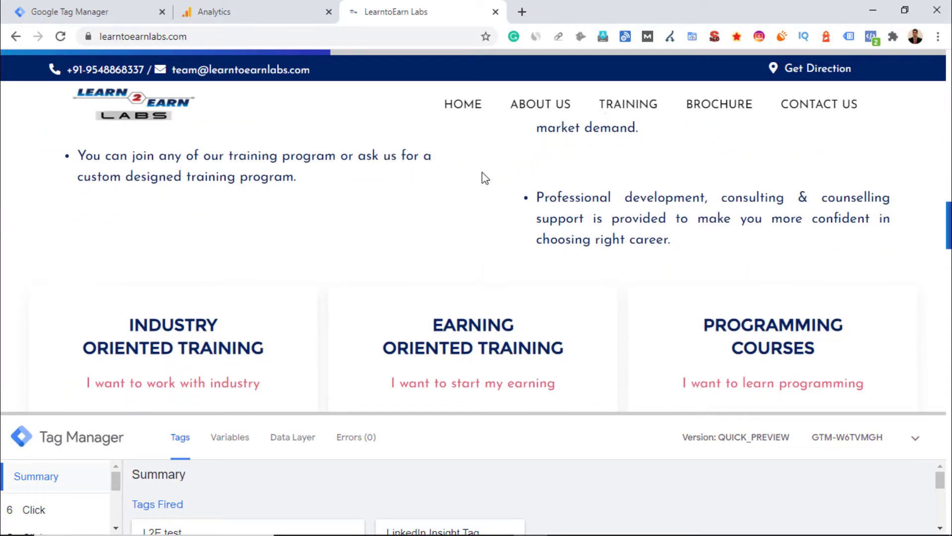
pyautogui.scroll(-20, 484, 177)
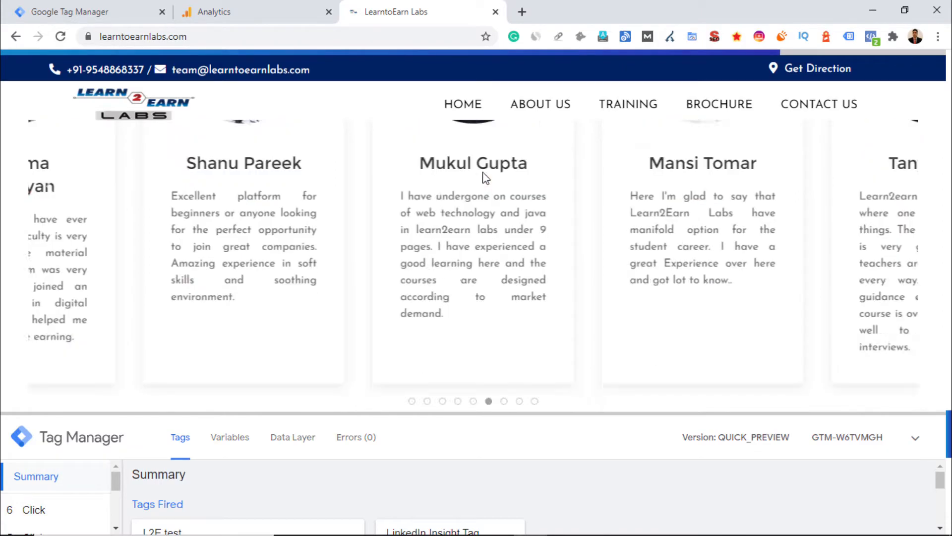
pyautogui.scroll(-1, 483, 172)
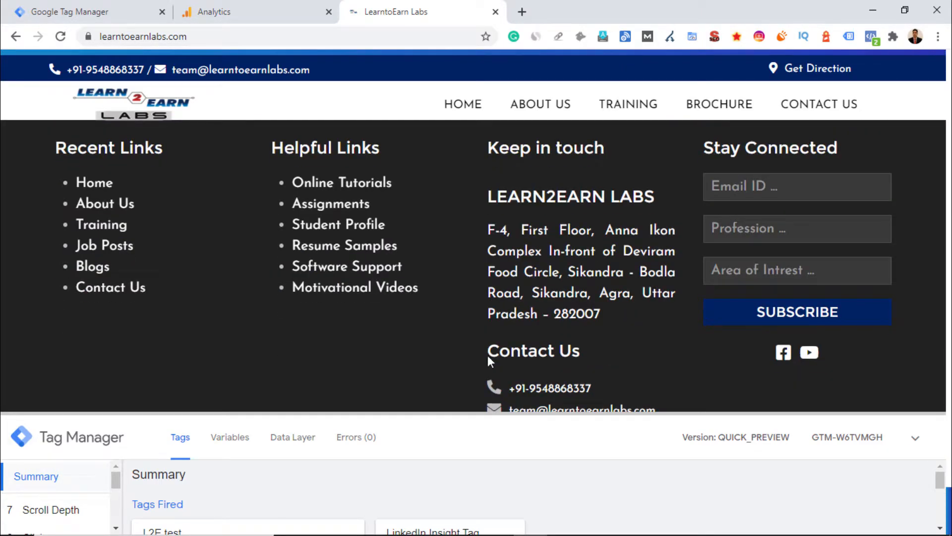
# Enlarge the debug pane and examine the Scroll Depth event's data layer message
pyautogui.moveTo(466, 414); pyautogui.dragTo(457, 188)
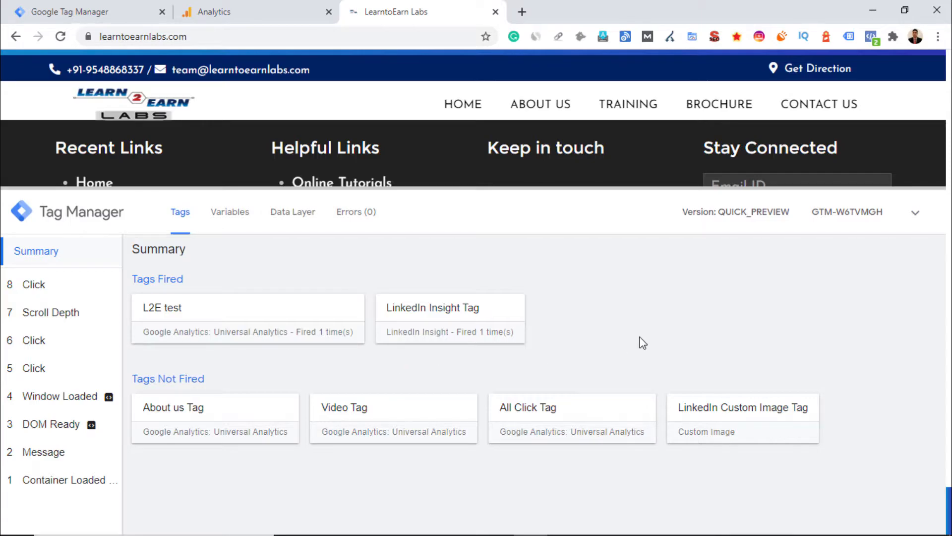
pyautogui.click(54, 318)
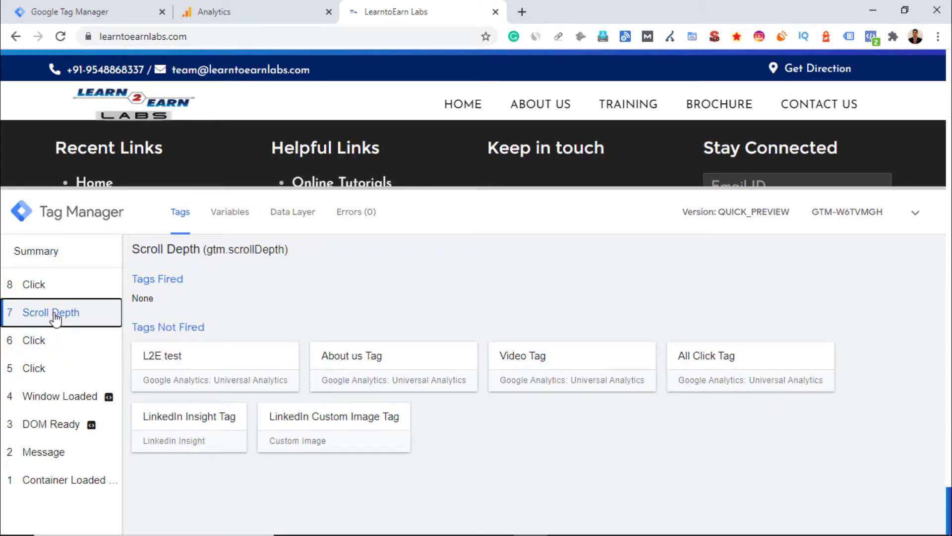
pyautogui.click(300, 214)
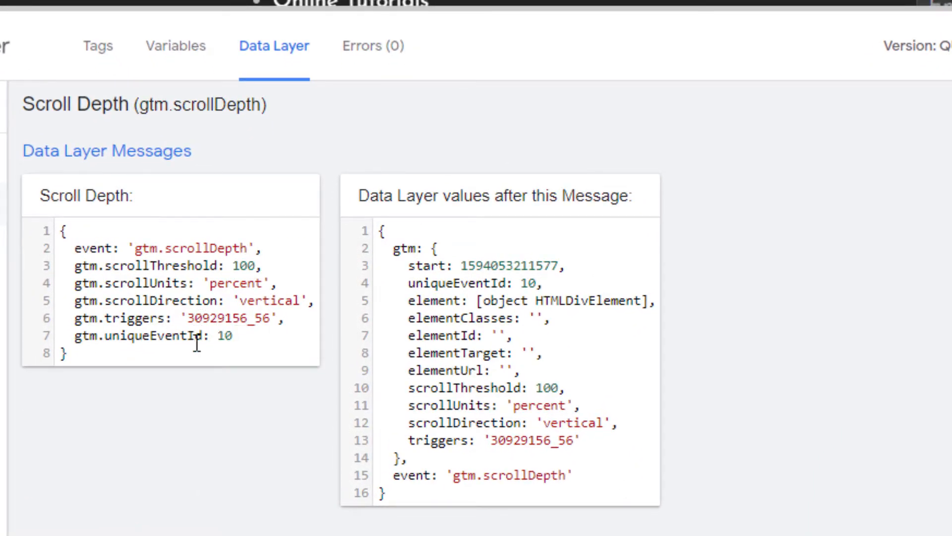
pyautogui.moveTo(233, 337); pyautogui.dragTo(53, 244)
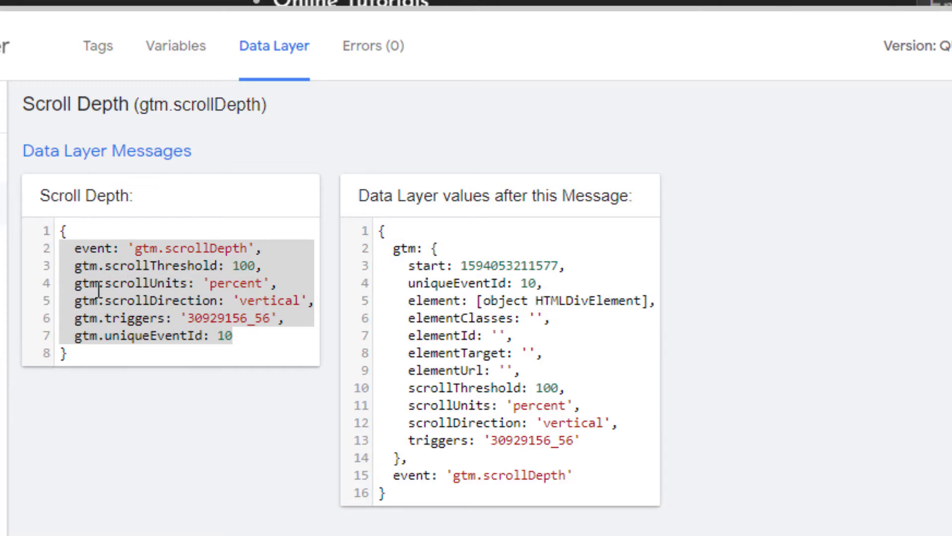
# Shrink the debug pane on the website and return to the Google Tag Manager workspace
pyautogui.click(235, 341)
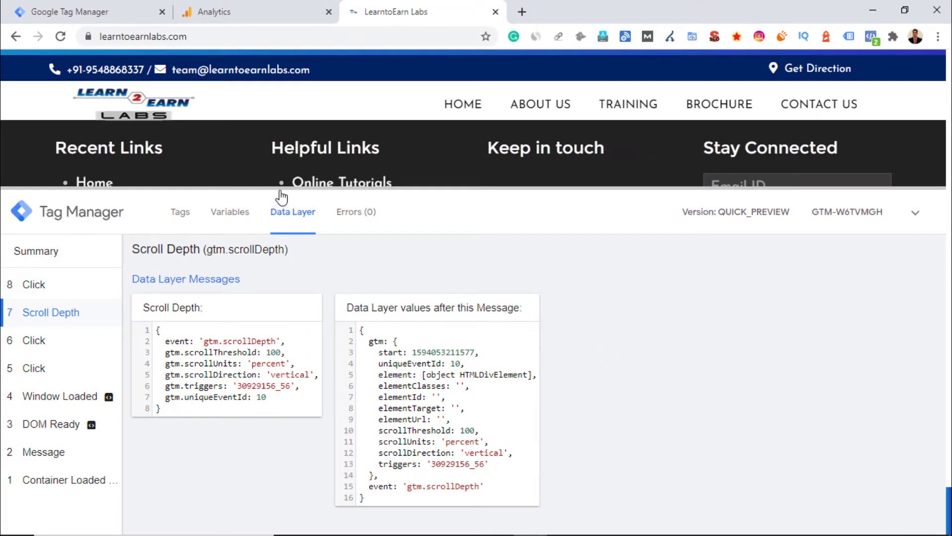
pyautogui.moveTo(281, 197); pyautogui.dragTo(297, 451)
pyautogui.click(101, 13)
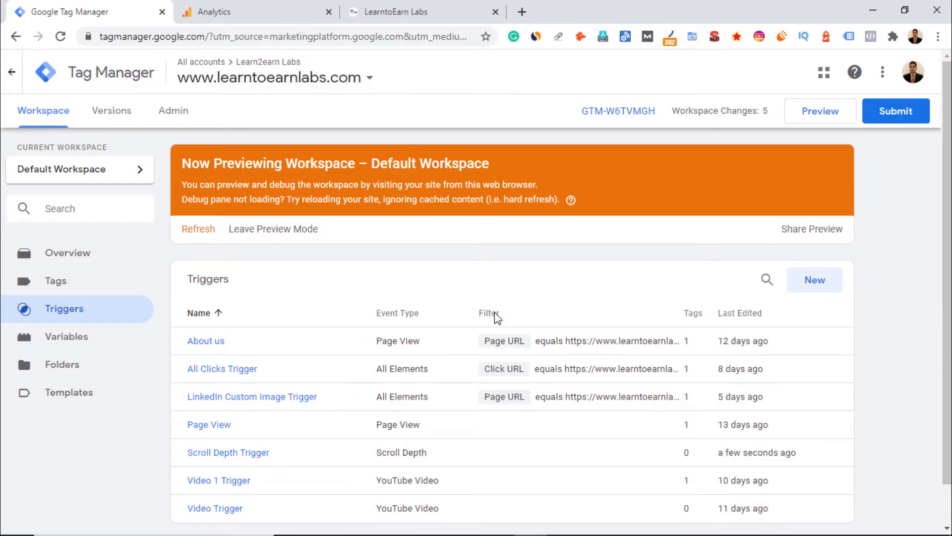
# Create a new tag in the workspace and name it Scroll Depth Tag
pyautogui.click(62, 289)
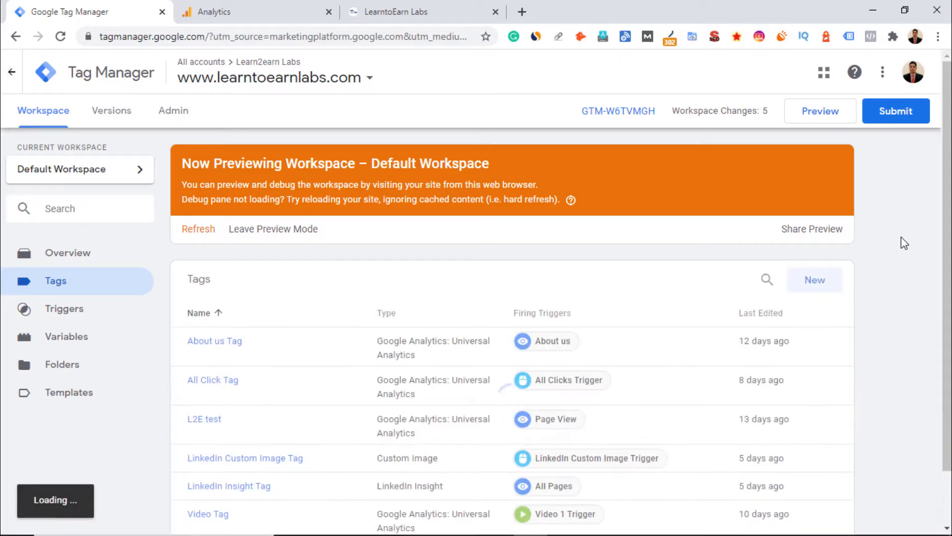
pyautogui.scroll(-2, 895, 264)
pyautogui.click(815, 224)
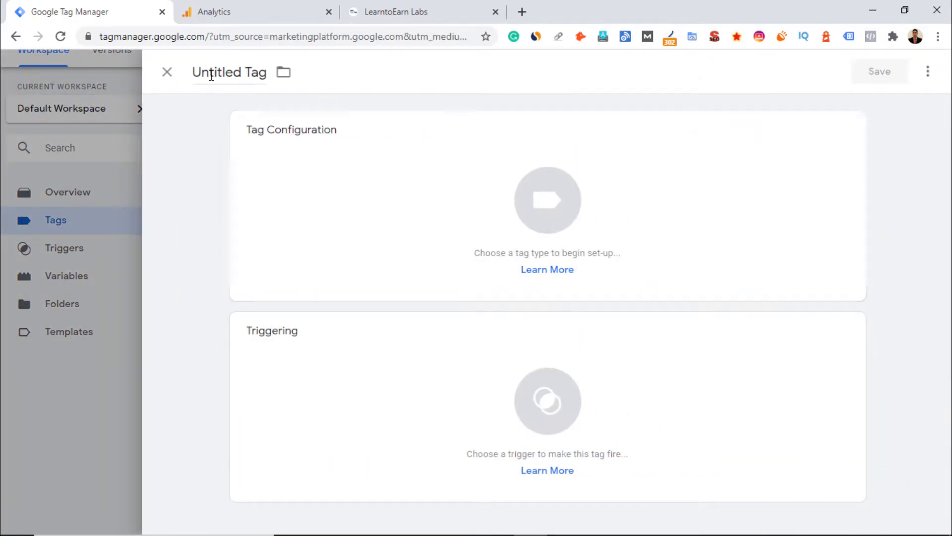
pyautogui.moveTo(246, 72); pyautogui.dragTo(174, 70)
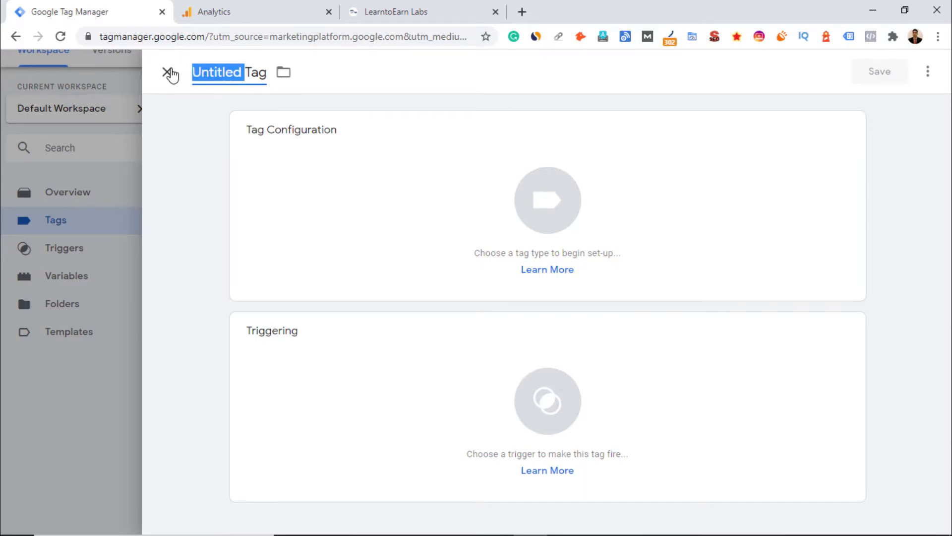
pyautogui.write('Scroll ')
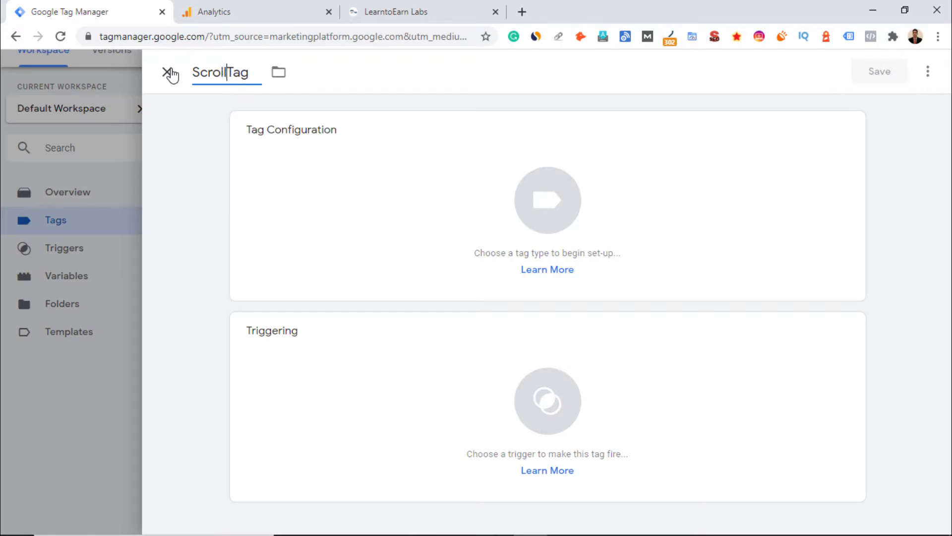
pyautogui.write('Depth')
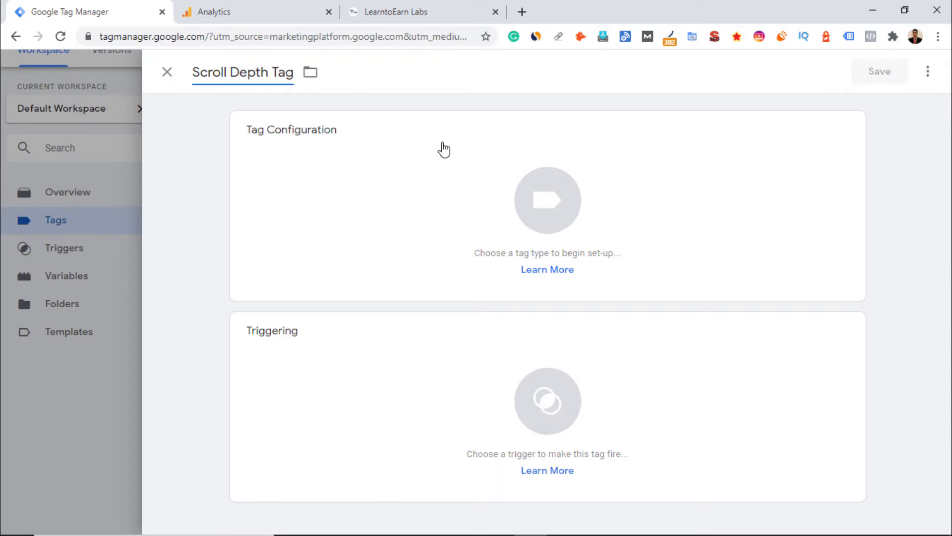
# Set the tag type to Google Analytics: Universal Analytics with the track type Event
pyautogui.click(842, 134)
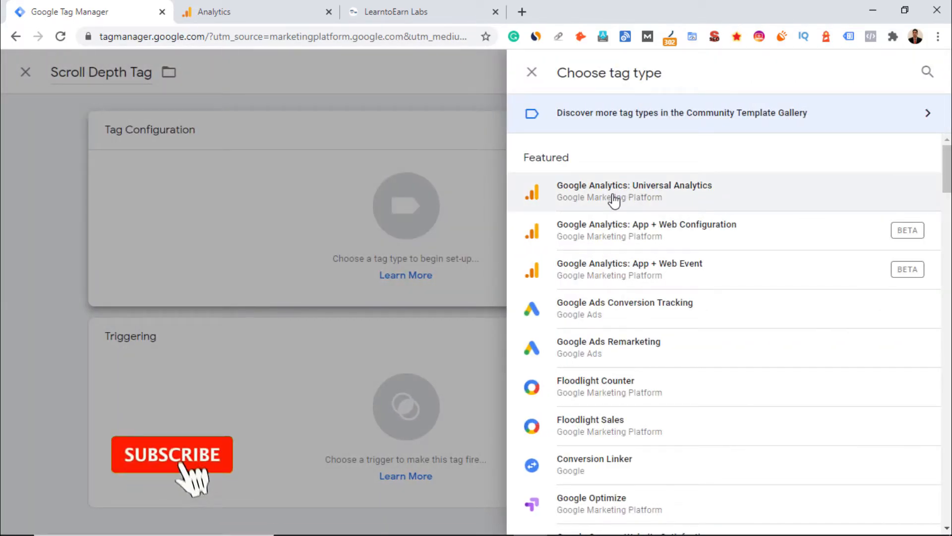
pyautogui.click(667, 191)
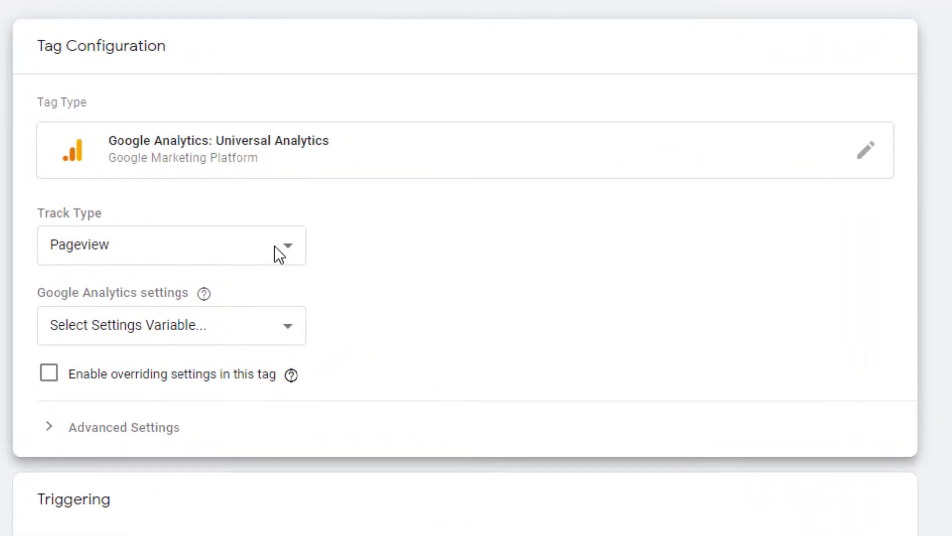
pyautogui.click(275, 245)
pyautogui.click(142, 293)
pyautogui.scroll(-1, 397, 285)
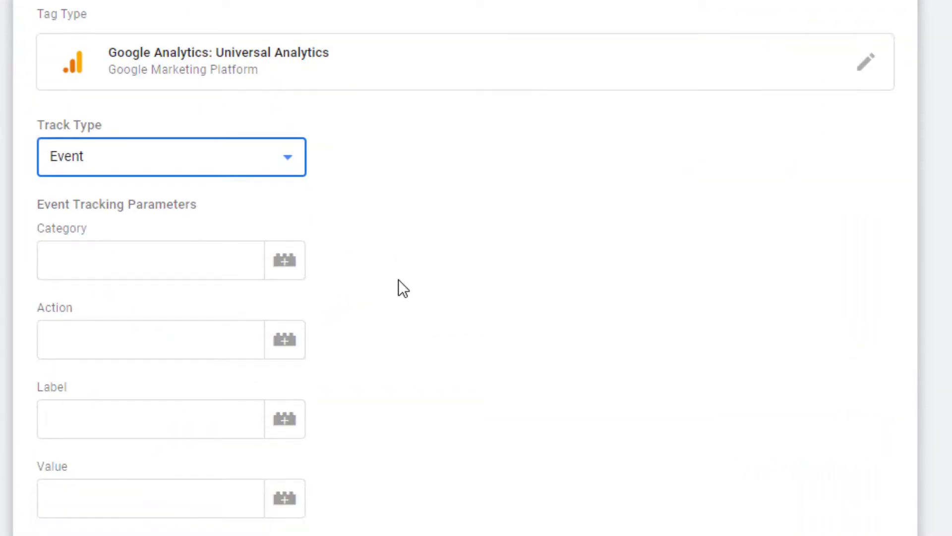
# Set the event category to Scroll and the action to the Scroll Depth Threshold variable
pyautogui.scroll(-3, 399, 279)
pyautogui.click(140, 145)
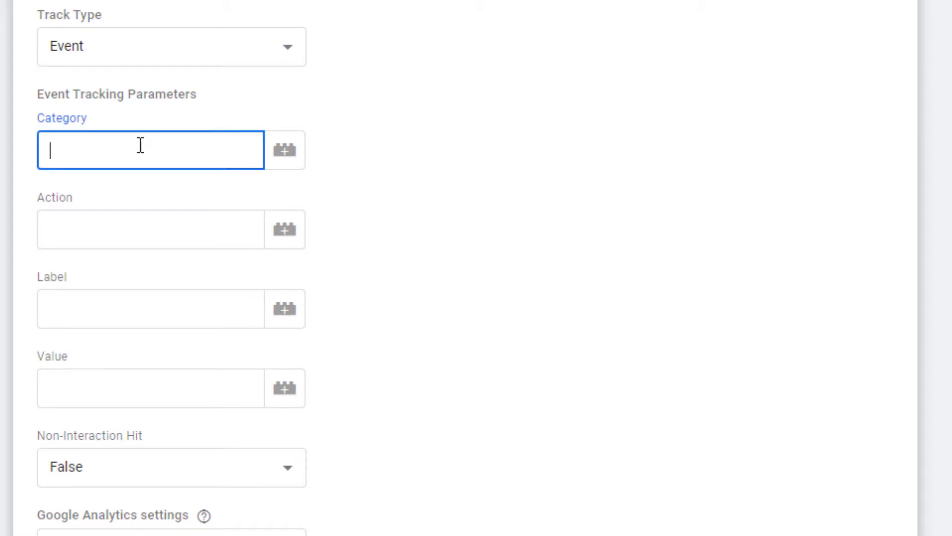
pyautogui.write('Scroll')
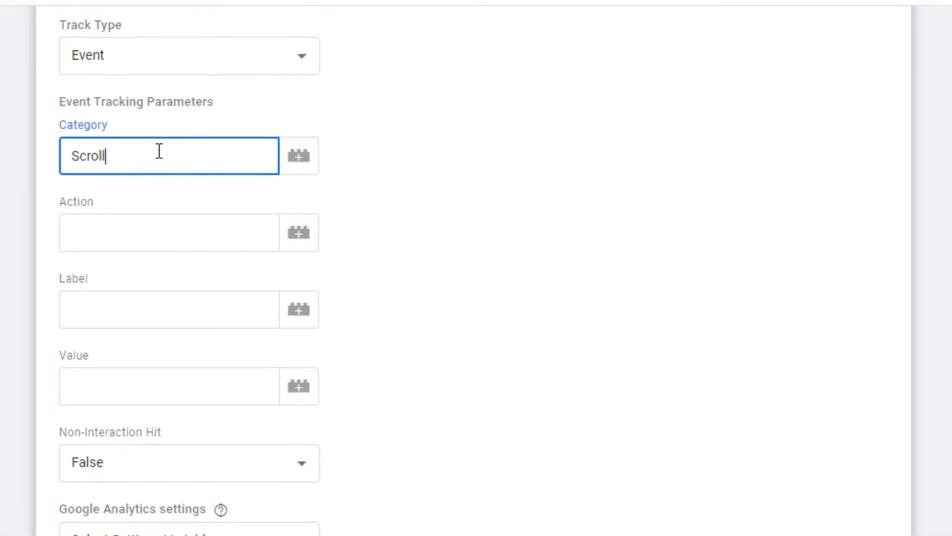
pyautogui.click(298, 245)
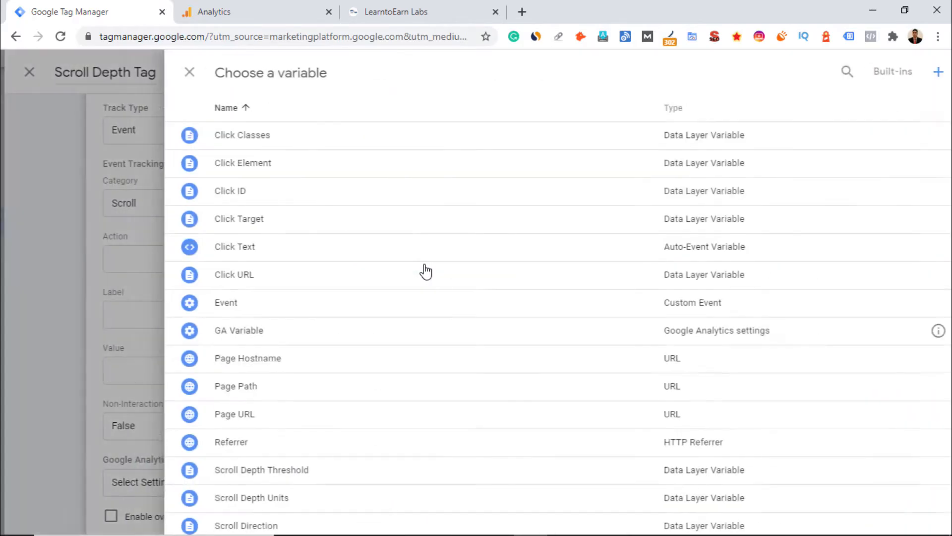
pyautogui.scroll(-3, 426, 272)
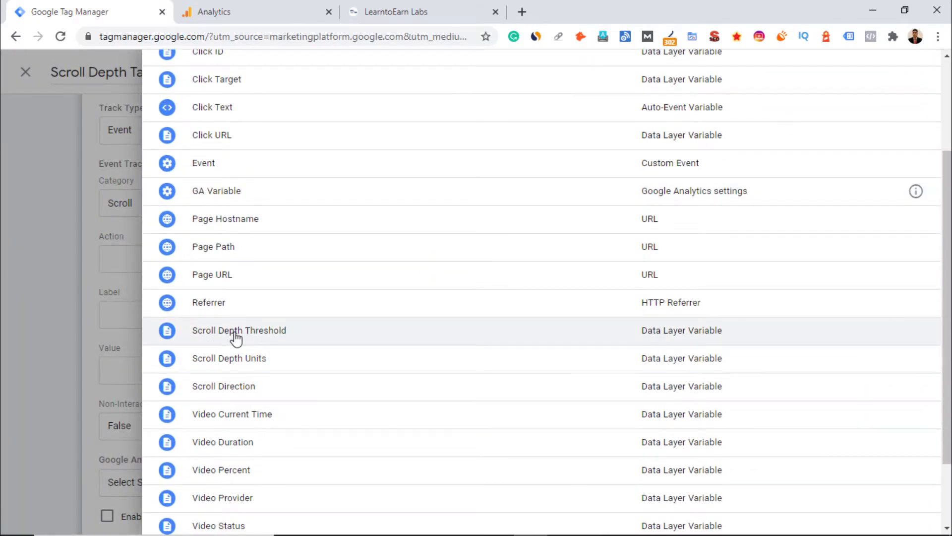
pyautogui.click(236, 337)
# Set the event label to the Scroll Depth Units variable
pyautogui.click(415, 312)
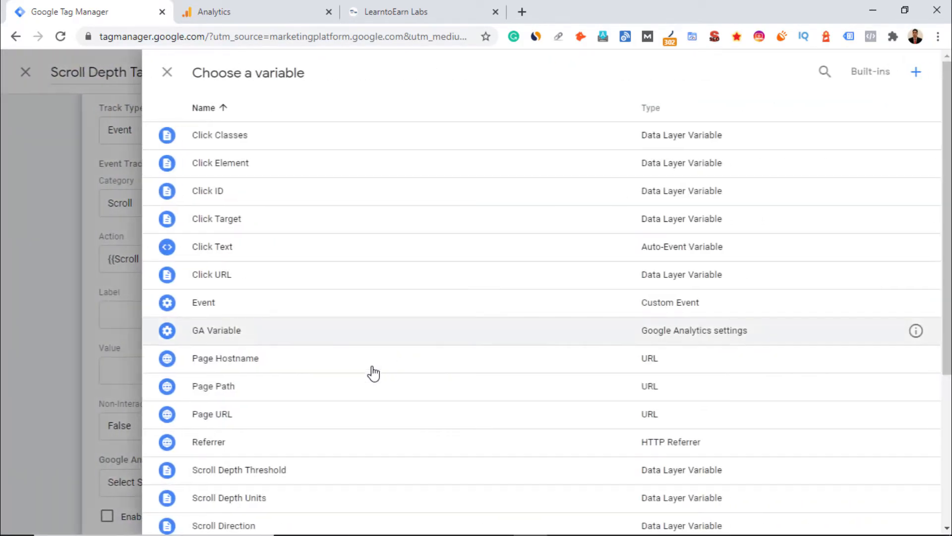
pyautogui.scroll(-3, 255, 385)
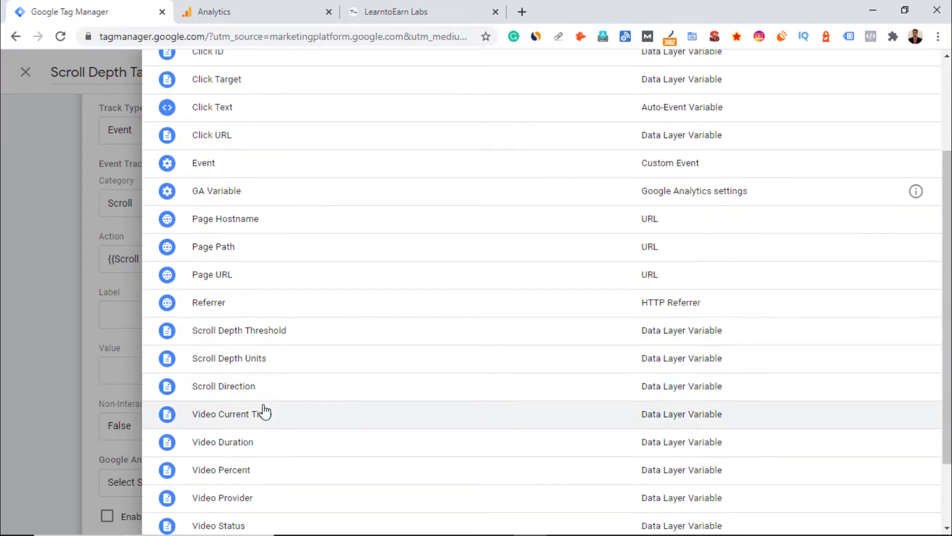
pyautogui.click(260, 360)
# Set Non-Interaction Hit to True and choose {{GA Variable}} as the Google Analytics settings variable
pyautogui.scroll(-2, 528, 382)
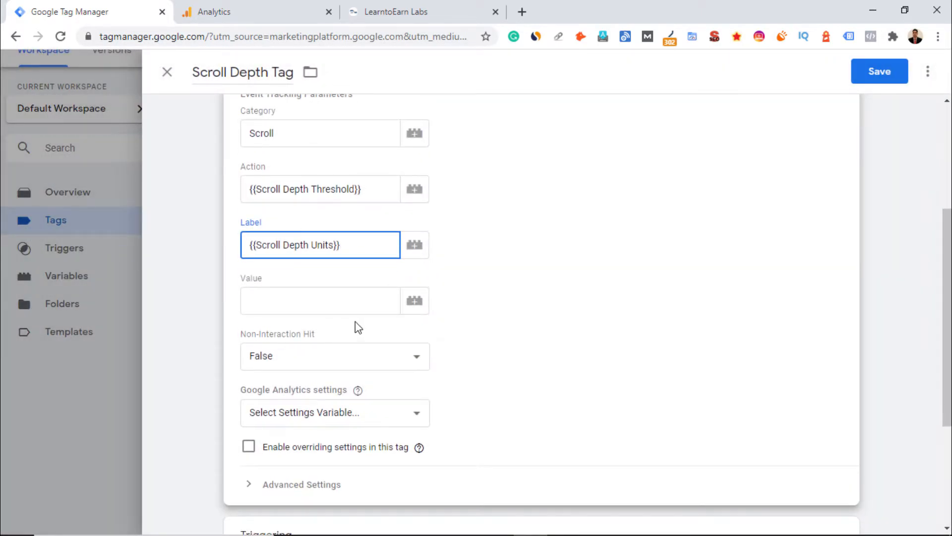
pyautogui.scroll(-3, 356, 322)
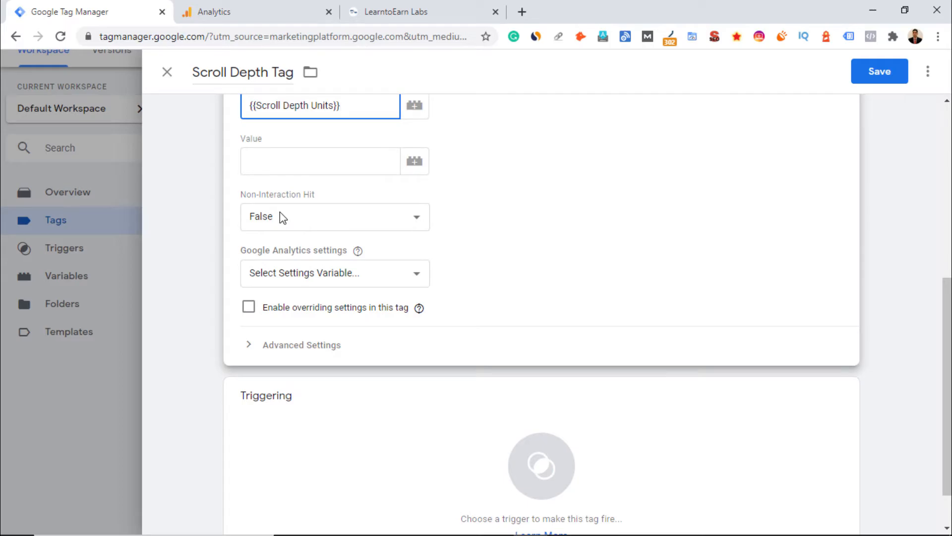
pyautogui.click(326, 220)
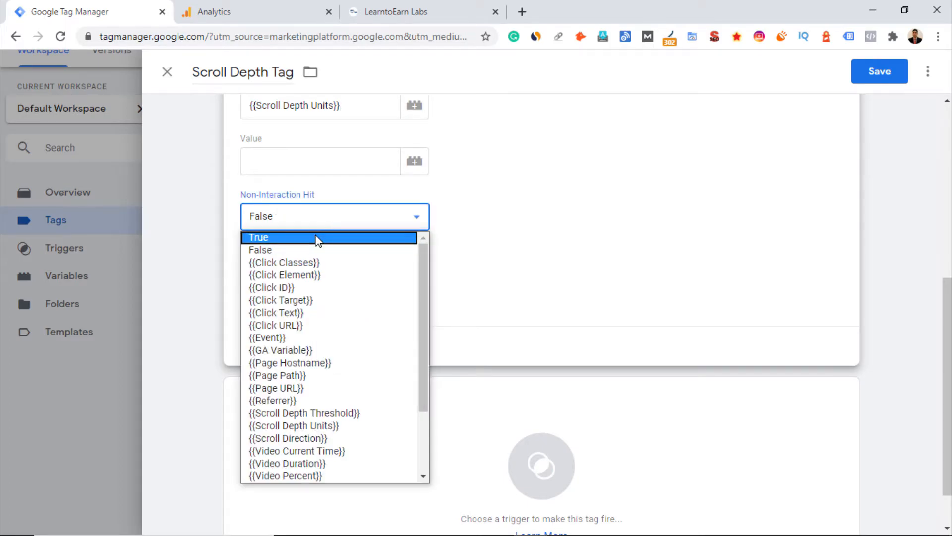
pyautogui.click(318, 238)
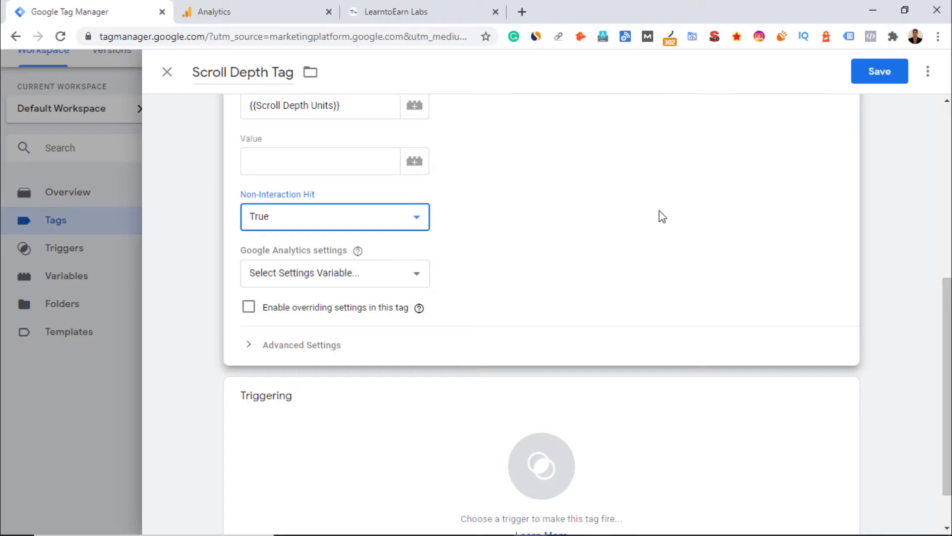
pyautogui.click(337, 272)
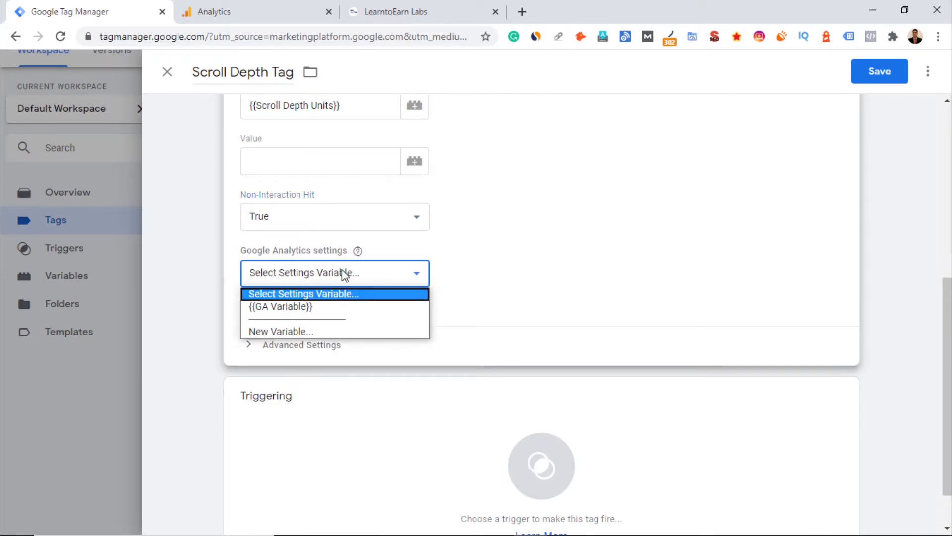
pyautogui.click(327, 307)
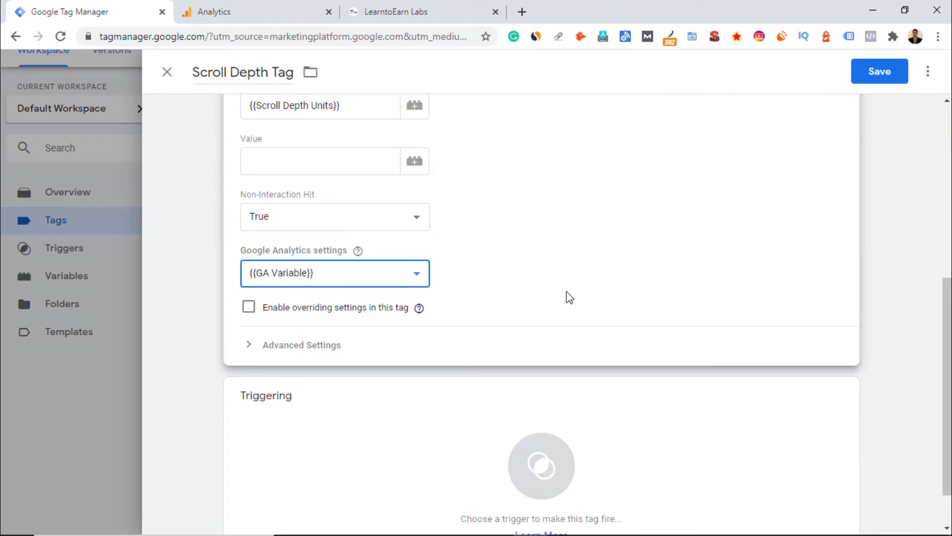
# Assign the Scroll Depth Trigger as the tag's firing trigger and save the tag
pyautogui.scroll(-1, 567, 298)
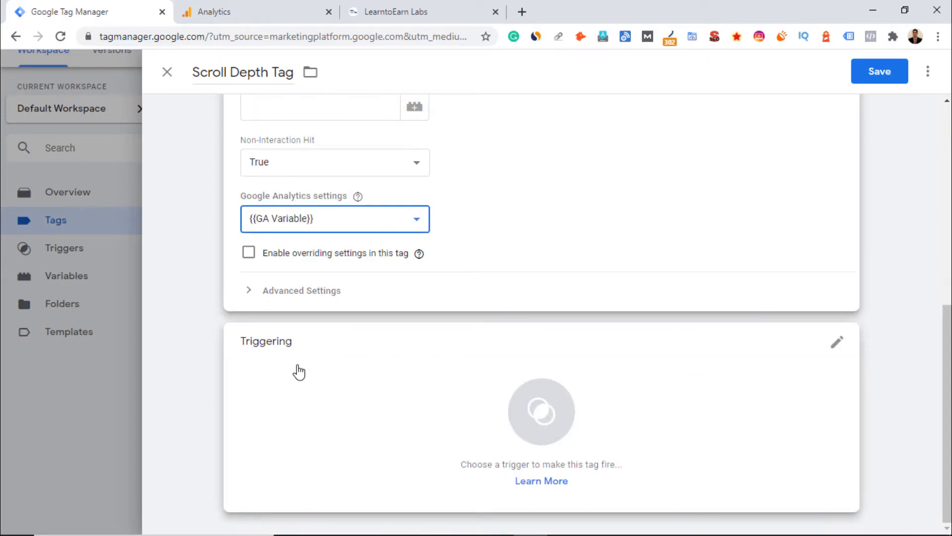
pyautogui.click(840, 345)
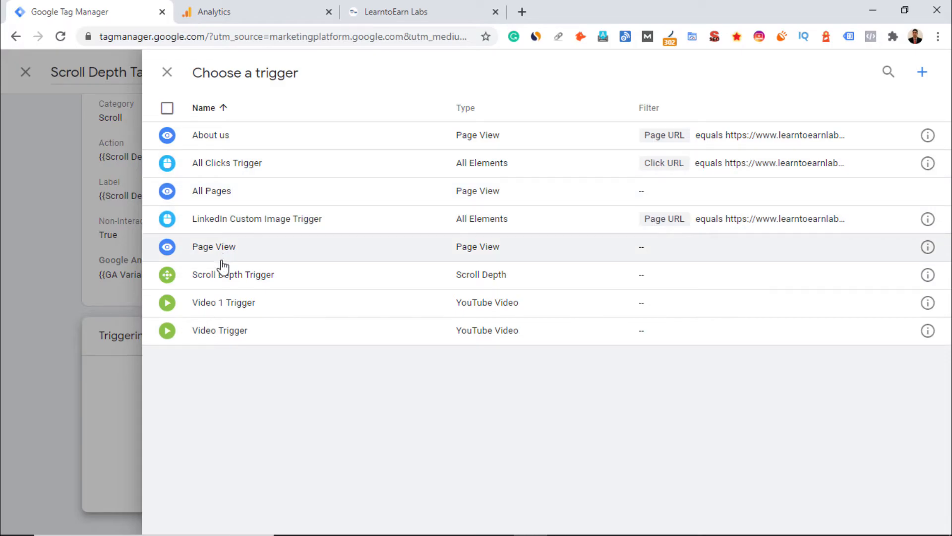
pyautogui.click(270, 282)
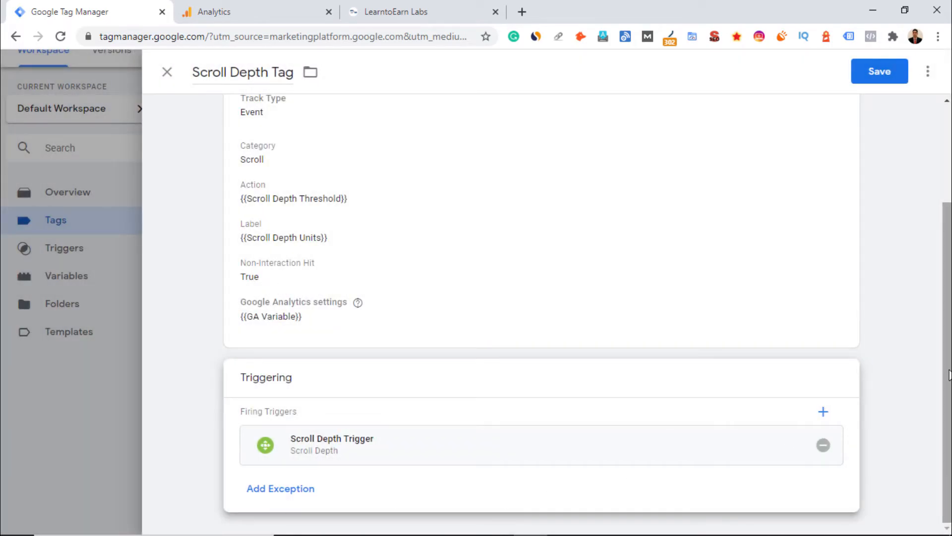
pyautogui.click(873, 83)
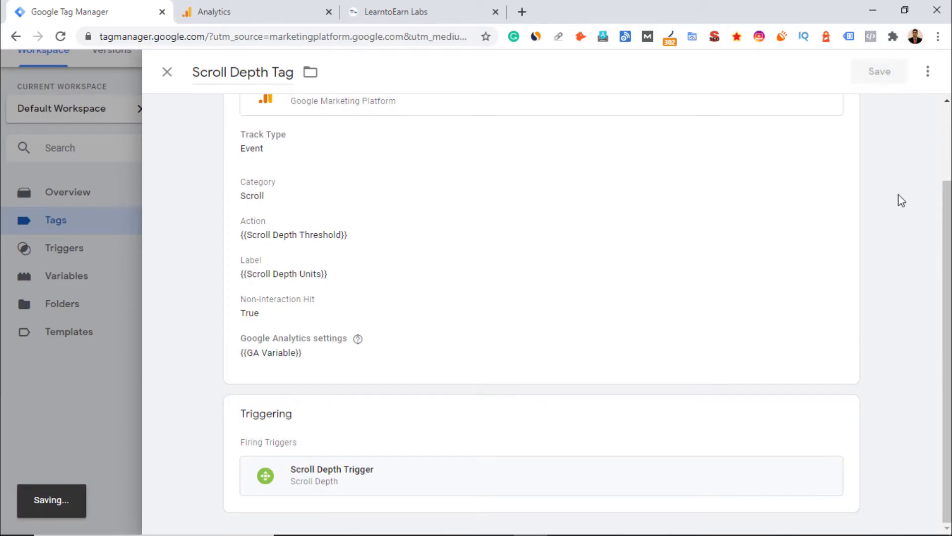
# Refresh the workspace preview and reload the learntoearnlabs.com homepage in its browser tab
pyautogui.scroll(-1, 907, 256)
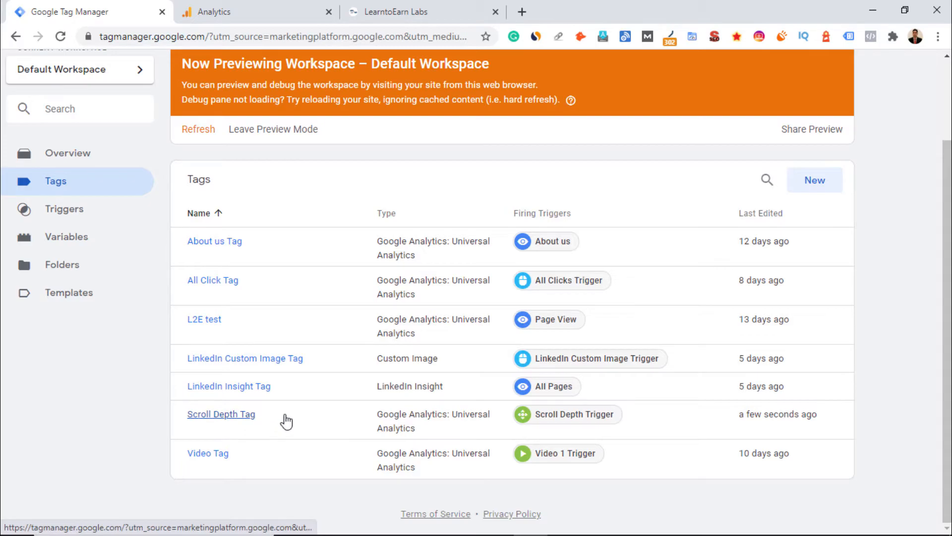
pyautogui.scroll(2, 605, 302)
pyautogui.click(210, 232)
pyautogui.click(381, 6)
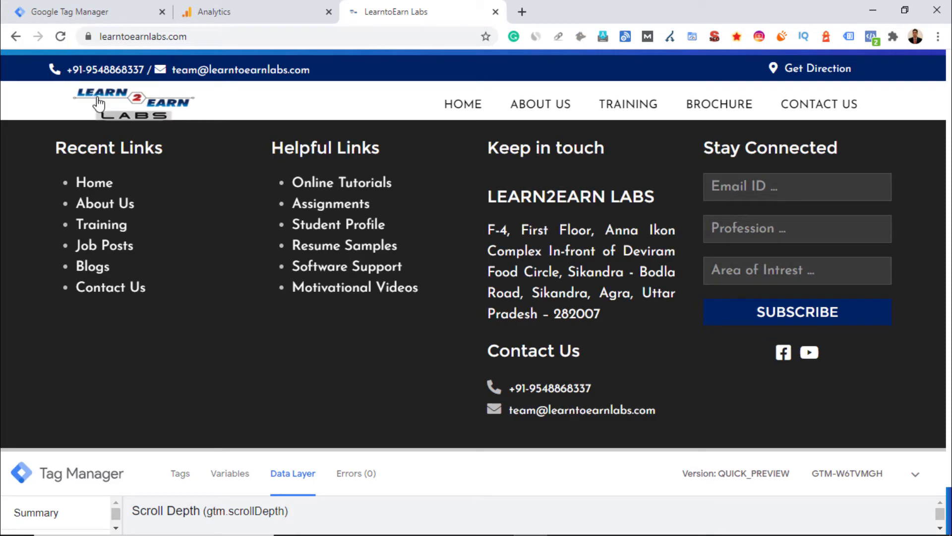
pyautogui.click(60, 36)
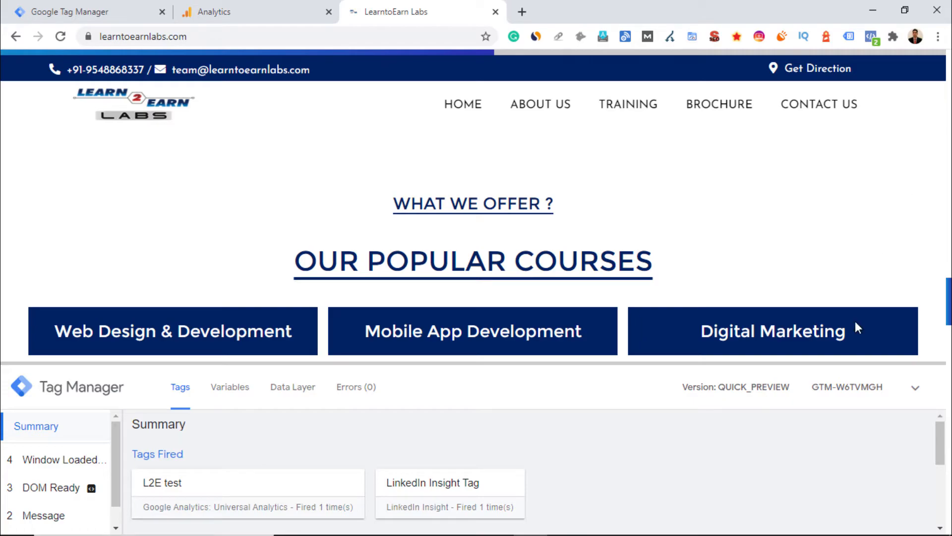
# Check the fired tags in the enlarged debug pane, then shrink it and scroll the homepage down to its footer
pyautogui.moveTo(641, 369); pyautogui.dragTo(644, 179)
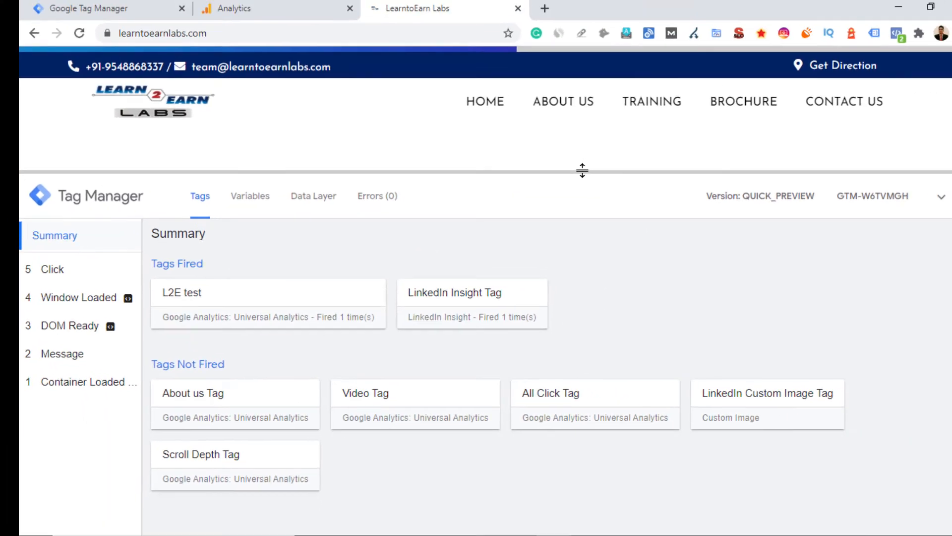
pyautogui.moveTo(582, 170); pyautogui.dragTo(590, 362)
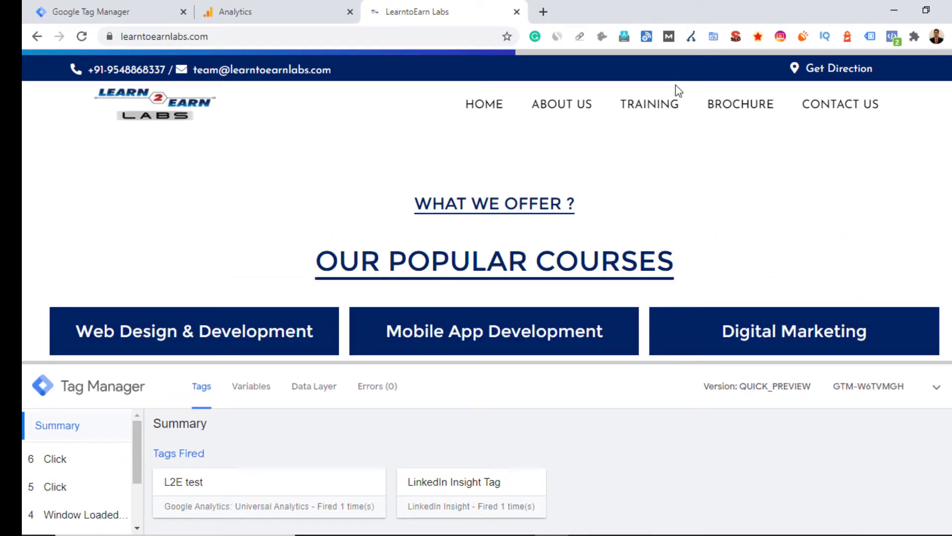
pyautogui.scroll(-5, 681, 171)
pyautogui.scroll(-10, 680, 181)
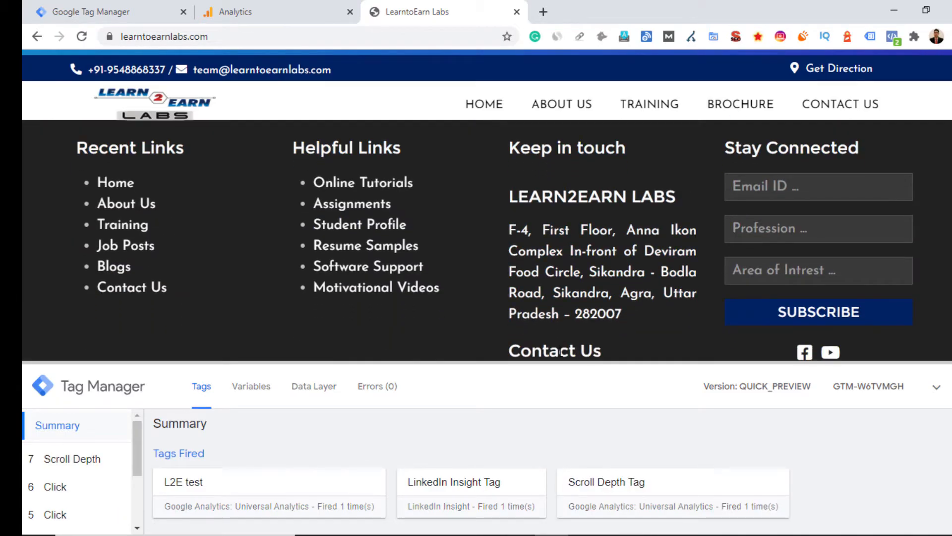
# Enlarge the debug pane and examine the Scroll Depth Tag's properties and the data layer messages
pyautogui.moveTo(557, 368); pyautogui.dragTo(562, 201)
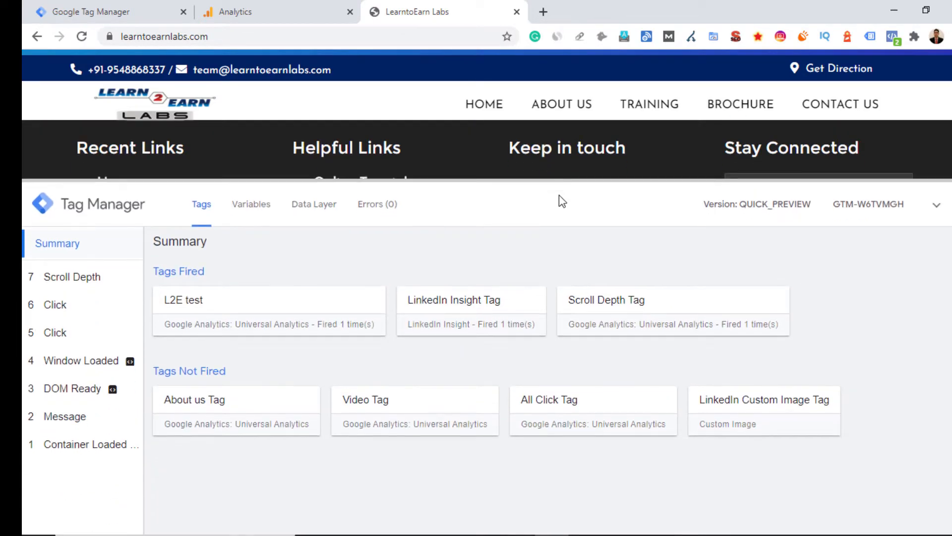
pyautogui.click(603, 300)
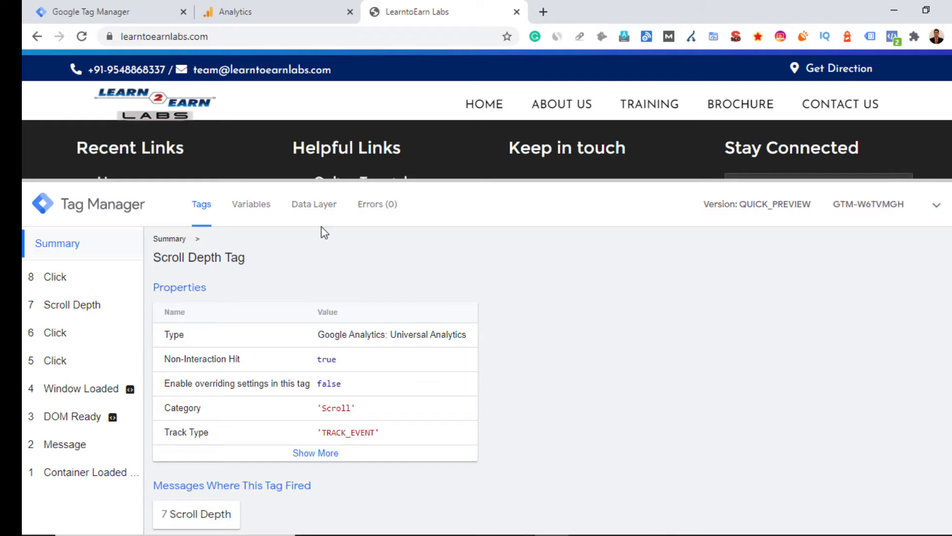
pyautogui.click(314, 211)
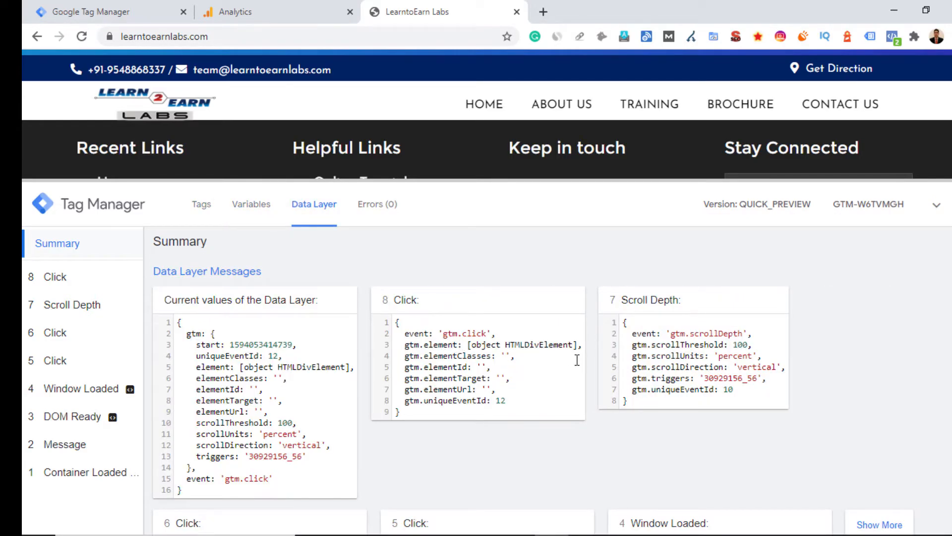
# Examine the scroll depth message in the data layer summary and open the Scroll Depth event's own data layer details
pyautogui.scroll(-2, 576, 359)
pyautogui.moveTo(624, 328); pyautogui.dragTo(592, 246)
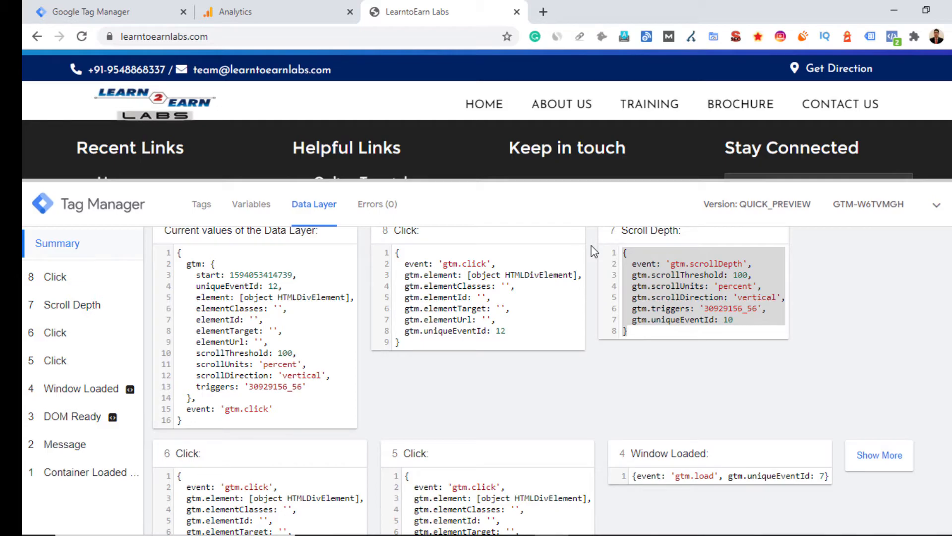
pyautogui.click(64, 311)
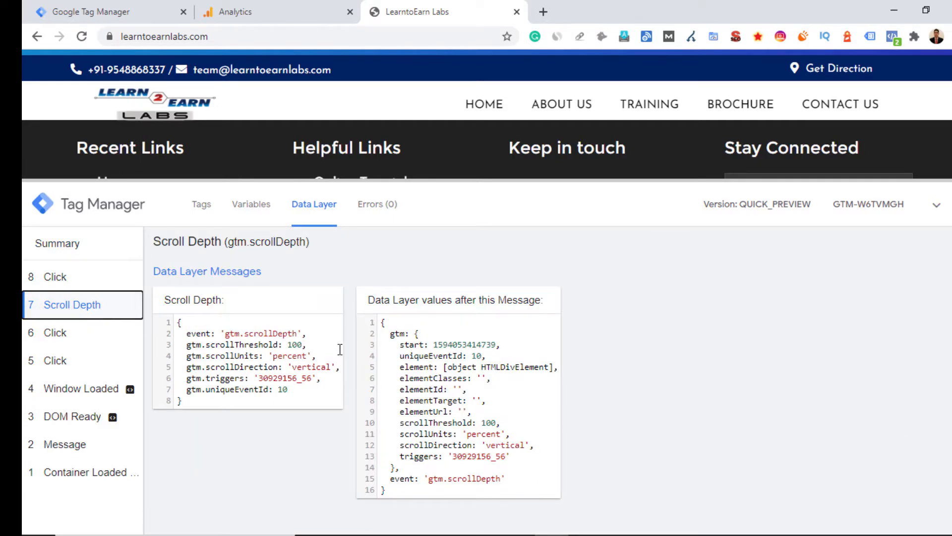
# Examine the Scroll Depth event's variables, checking the Event, Scroll Depth Threshold, Scroll Depth Units and Scroll Direction values
pyautogui.click(250, 205)
pyautogui.scroll(-3, 374, 347)
pyautogui.scroll(2, 374, 346)
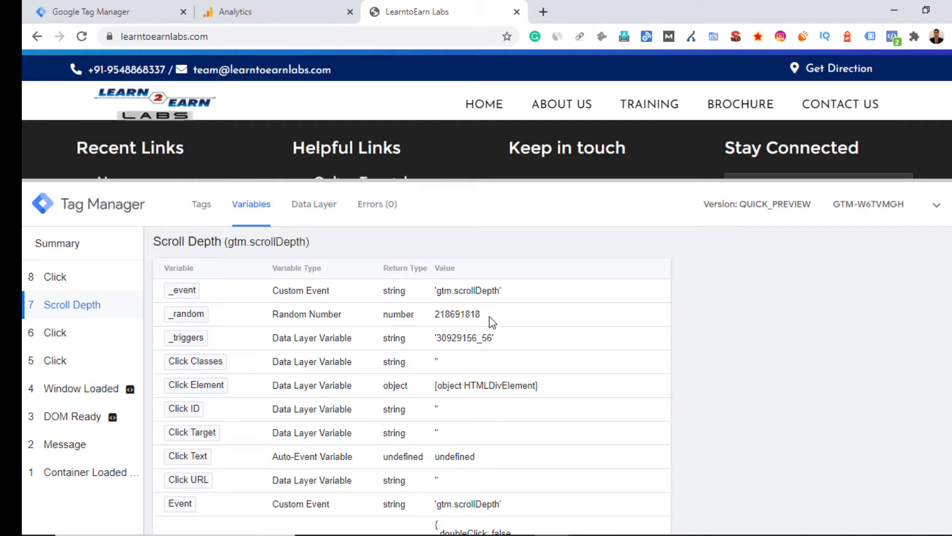
pyautogui.moveTo(496, 295); pyautogui.dragTo(433, 297)
pyautogui.scroll(-1, 489, 367)
pyautogui.scroll(-4, 489, 367)
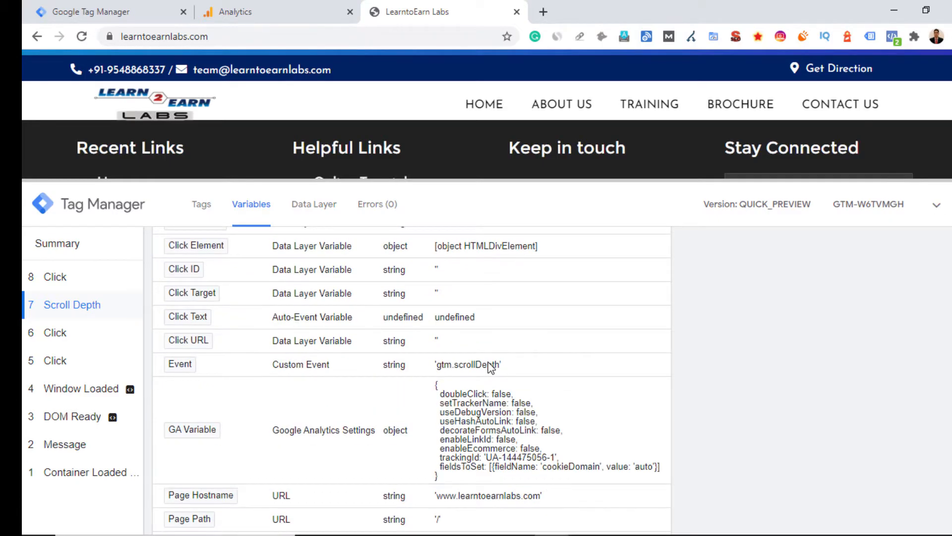
pyautogui.scroll(-2, 415, 383)
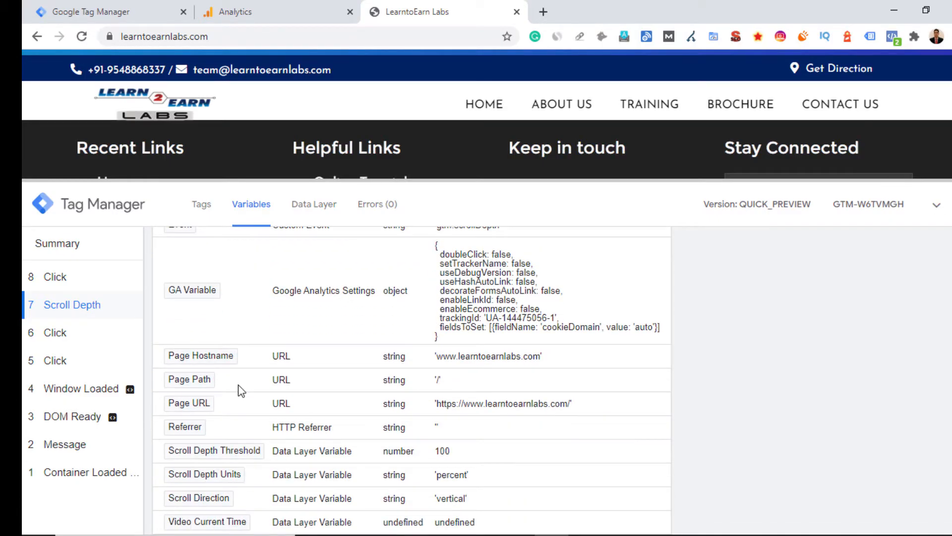
pyautogui.scroll(-3, 238, 387)
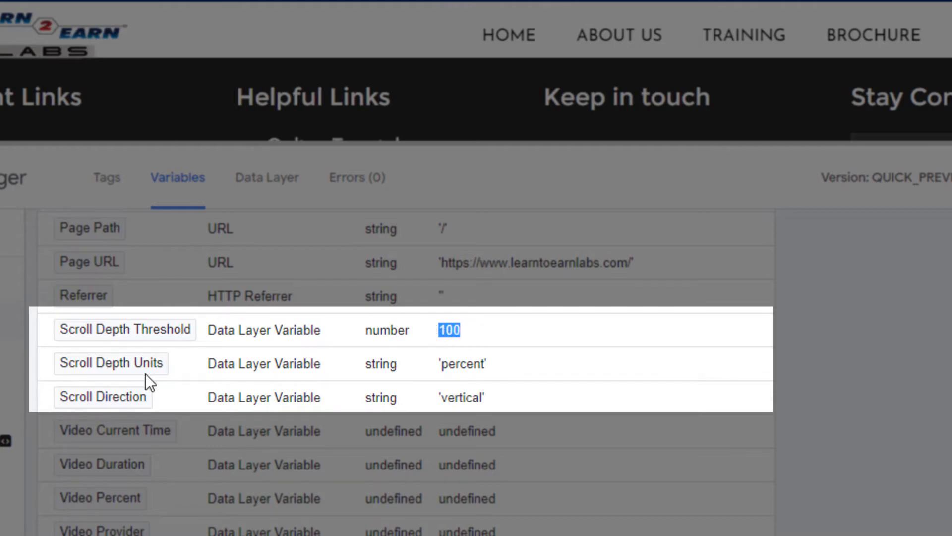
pyautogui.moveTo(495, 364); pyautogui.dragTo(447, 367)
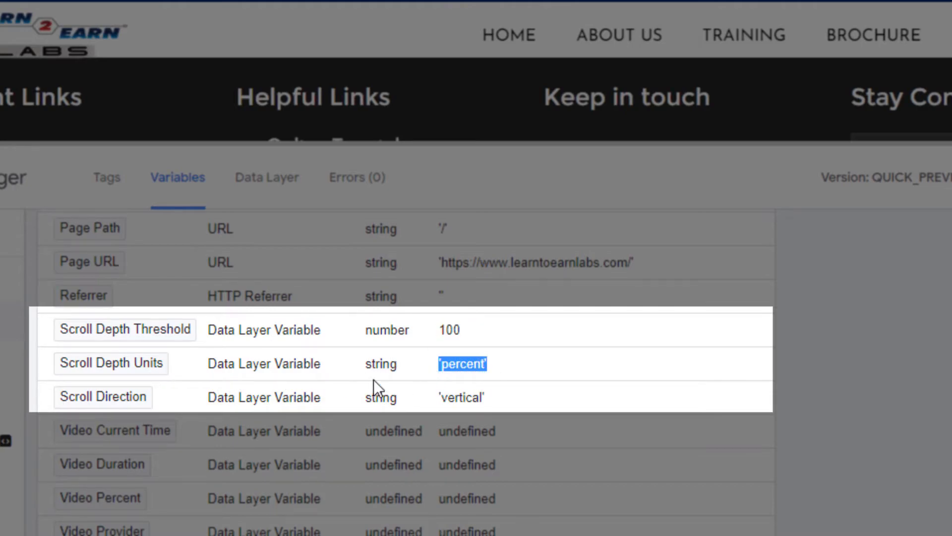
pyautogui.moveTo(507, 401); pyautogui.dragTo(427, 396)
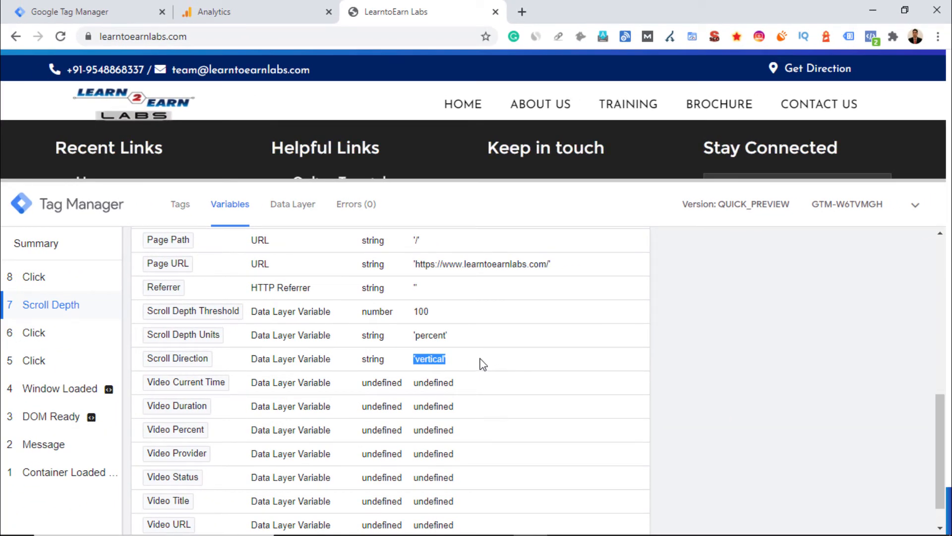
# Return to the Google Tag Manager workspace and look over the Scroll Depth Tag's entry in the tags list
pyautogui.click(130, 13)
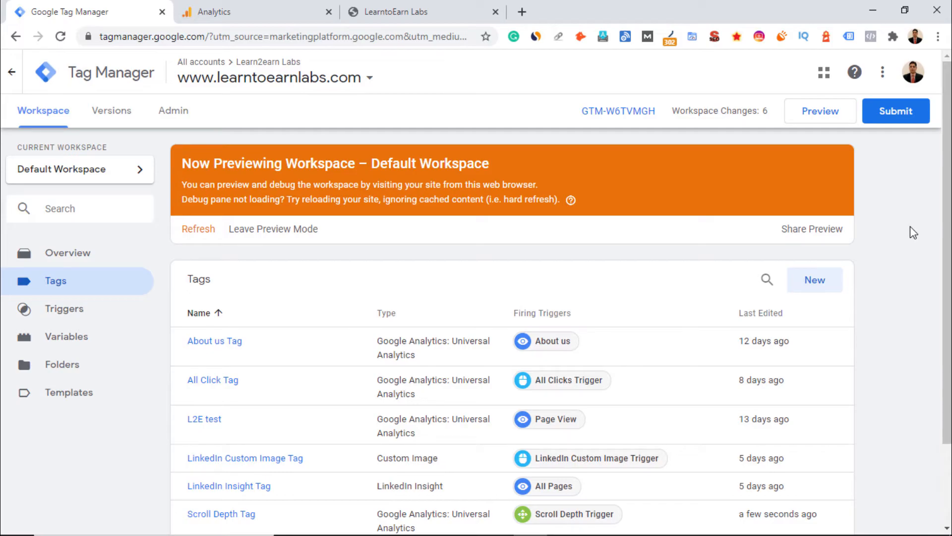
pyautogui.scroll(-2, 395, 495)
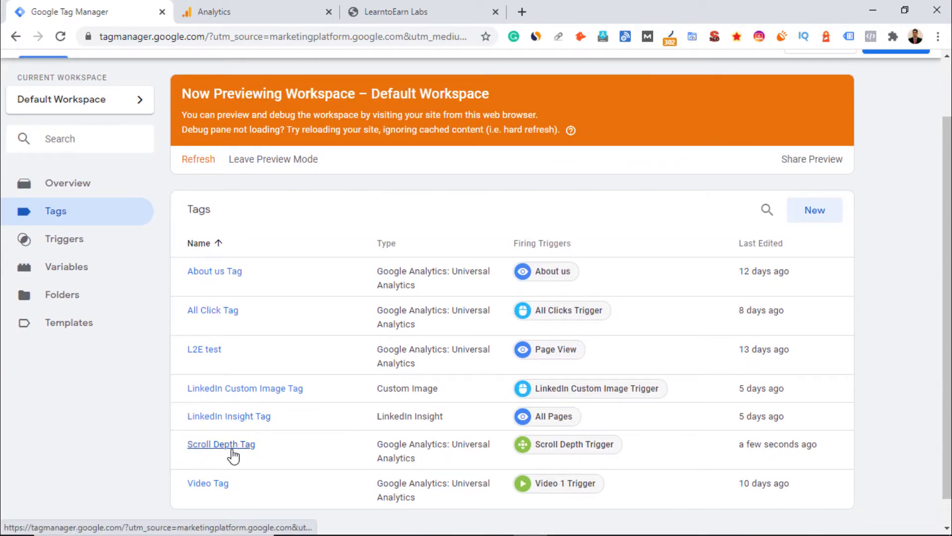
pyautogui.scroll(2, 878, 335)
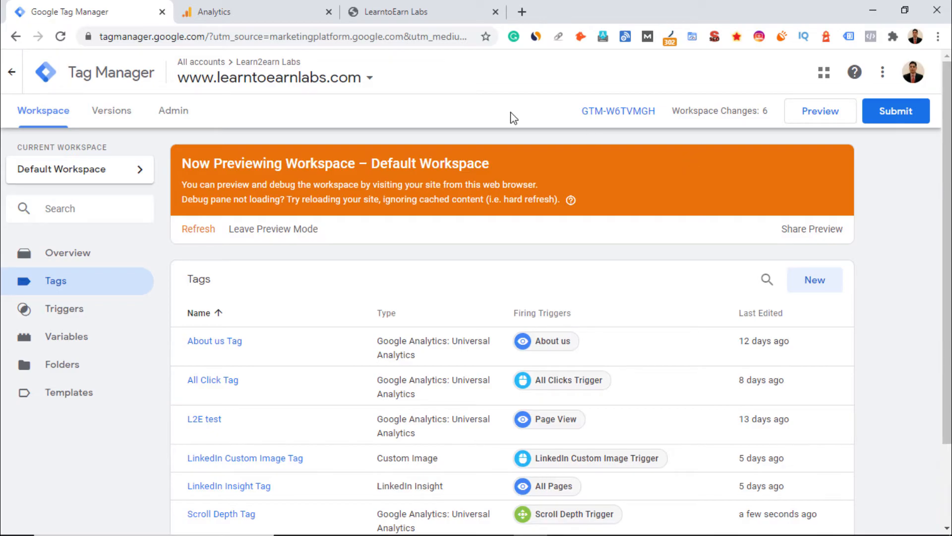
# Switch to Google Analytics and check the category and action of real-time events from the last 30 minutes
pyautogui.click(271, 9)
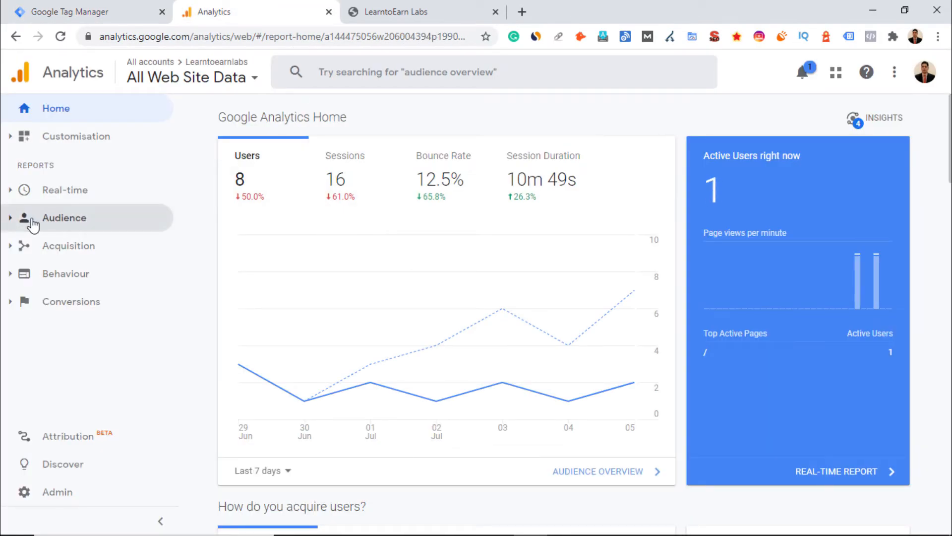
pyautogui.click(33, 191)
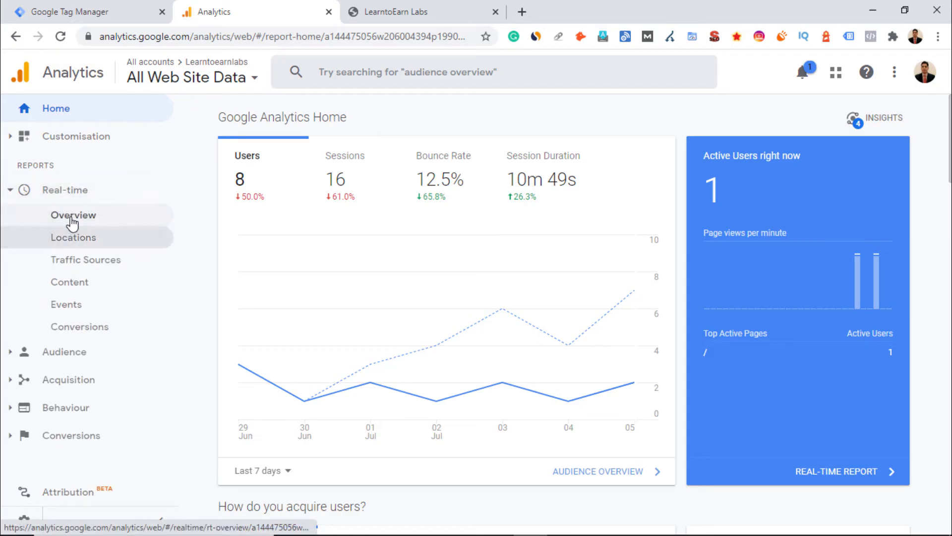
pyautogui.click(95, 304)
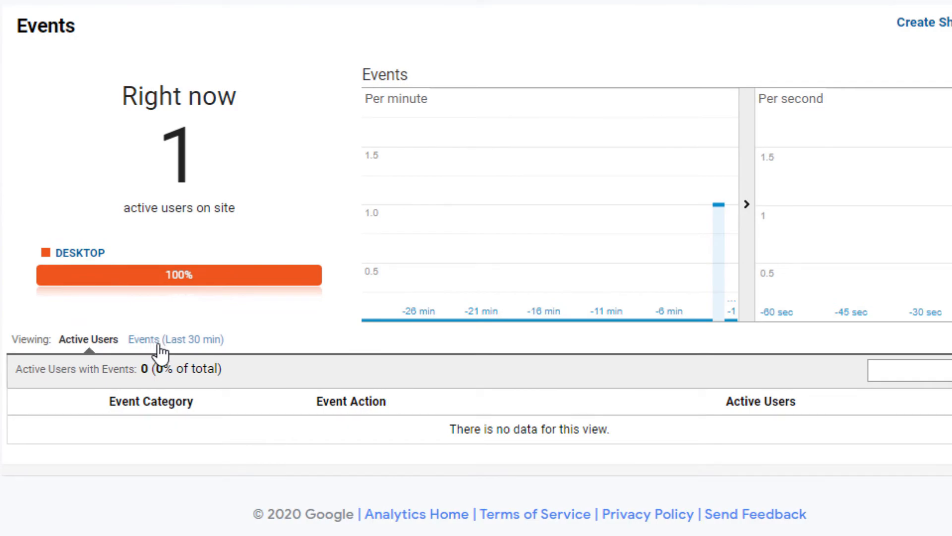
pyautogui.click(195, 341)
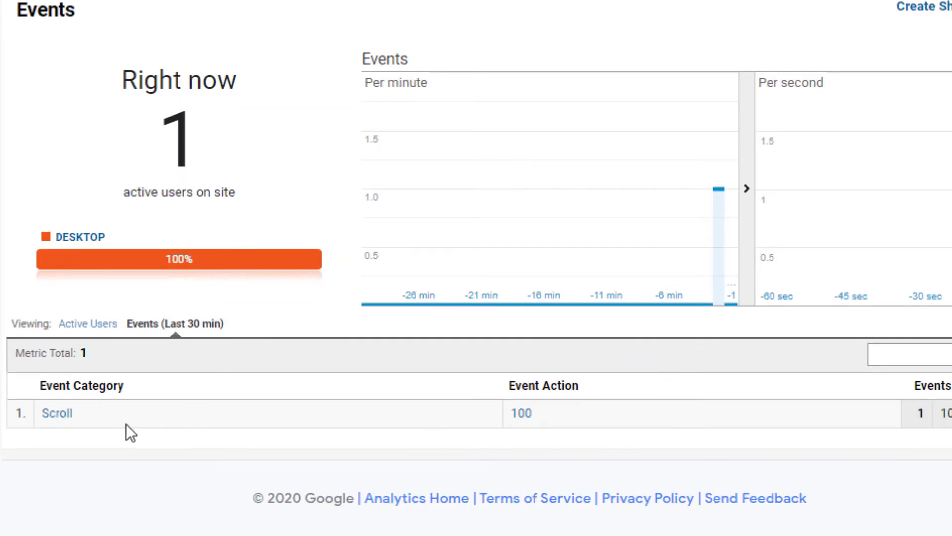
pyautogui.moveTo(100, 417); pyautogui.dragTo(29, 417)
pyautogui.moveTo(542, 412); pyautogui.dragTo(514, 413)
pyautogui.click(850, 479)
# Open the Scroll Depth Tag in Google Tag Manager and review its event configuration and firing trigger
pyautogui.click(73, 7)
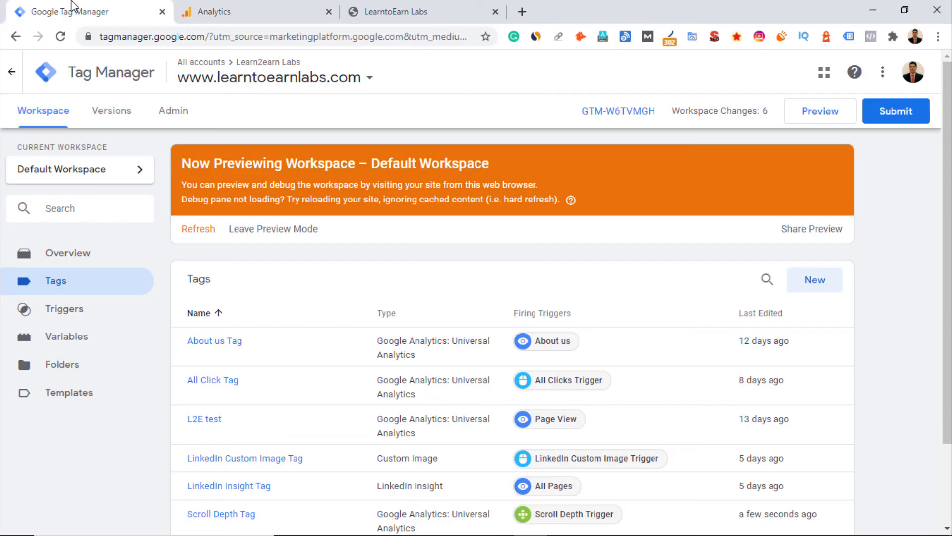
pyautogui.scroll(-2, 359, 394)
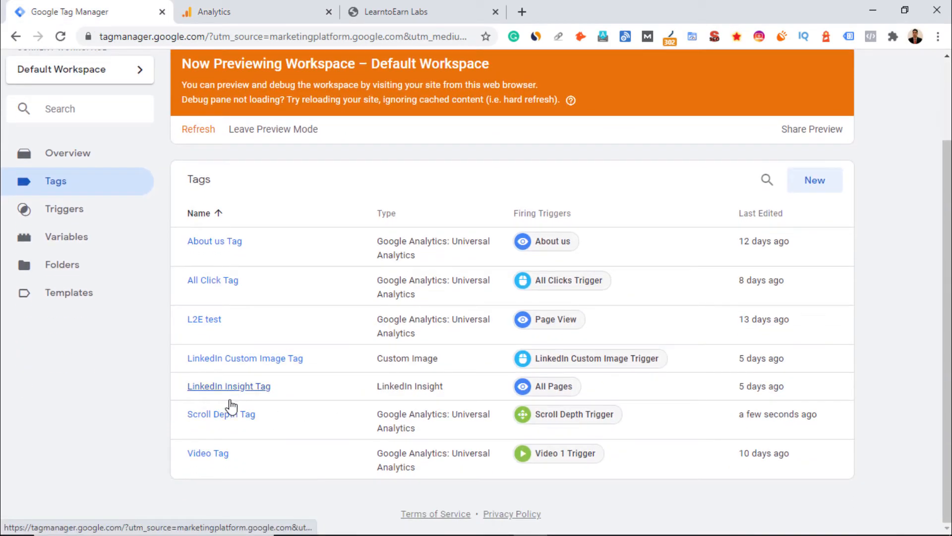
pyautogui.click(221, 415)
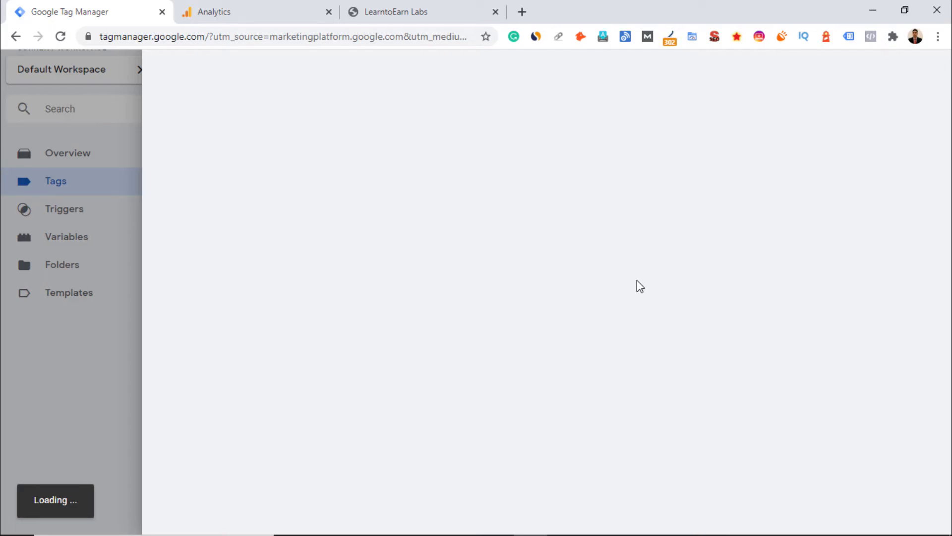
pyautogui.scroll(-3, 482, 308)
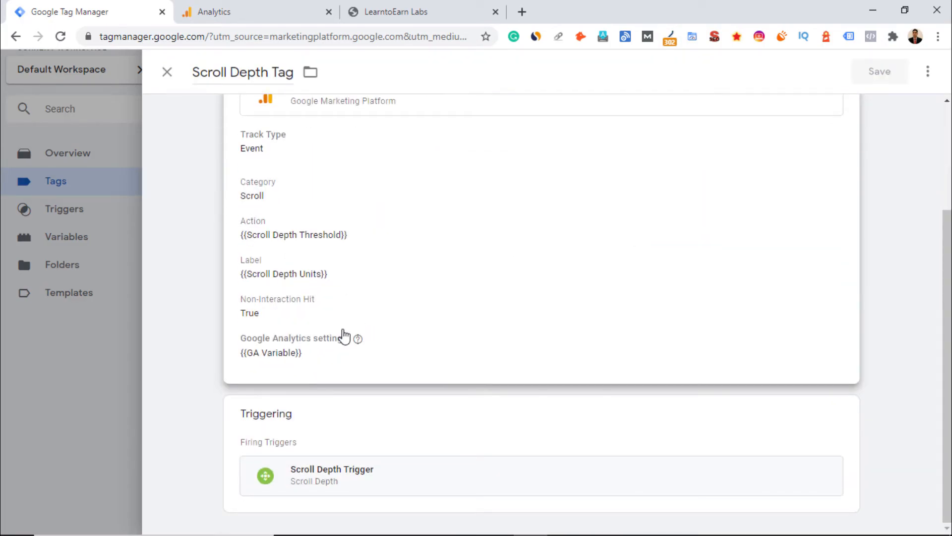
pyautogui.scroll(2, 292, 201)
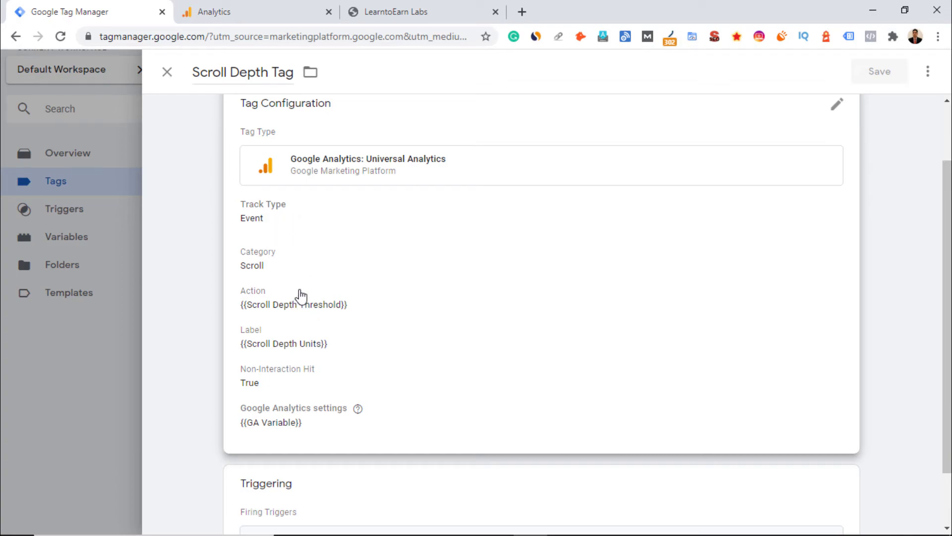
pyautogui.scroll(-2, 372, 355)
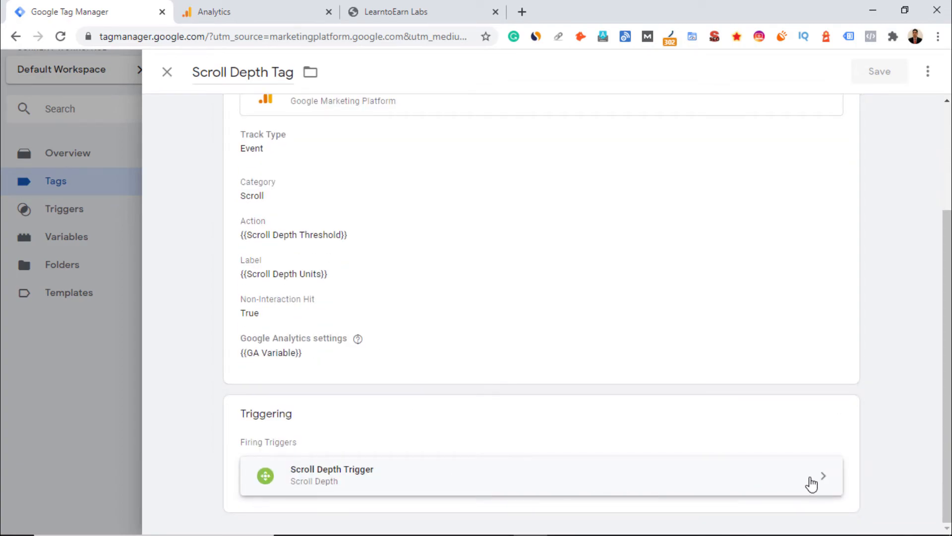
# Set the Scroll Depth Trigger's vertical scroll percentages to 50,100 and save the trigger
pyautogui.click(803, 479)
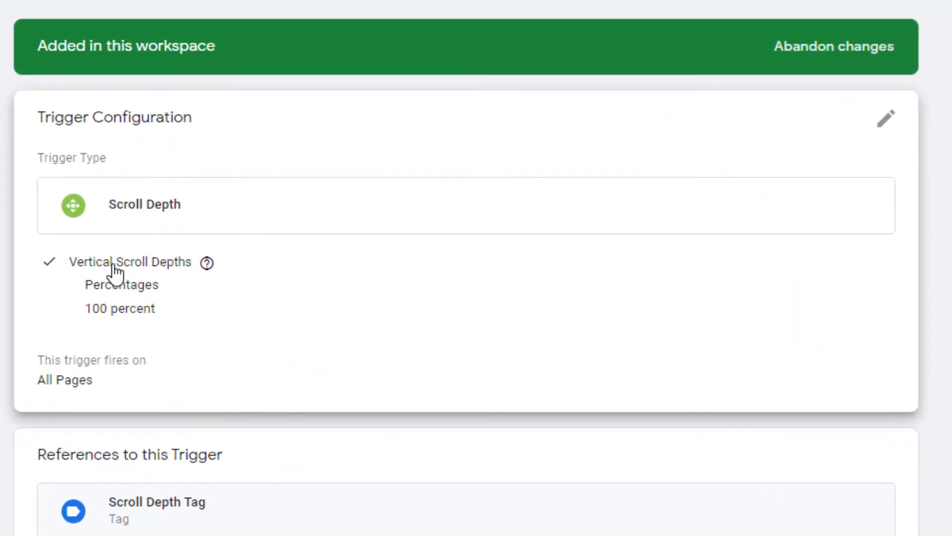
pyautogui.click(134, 266)
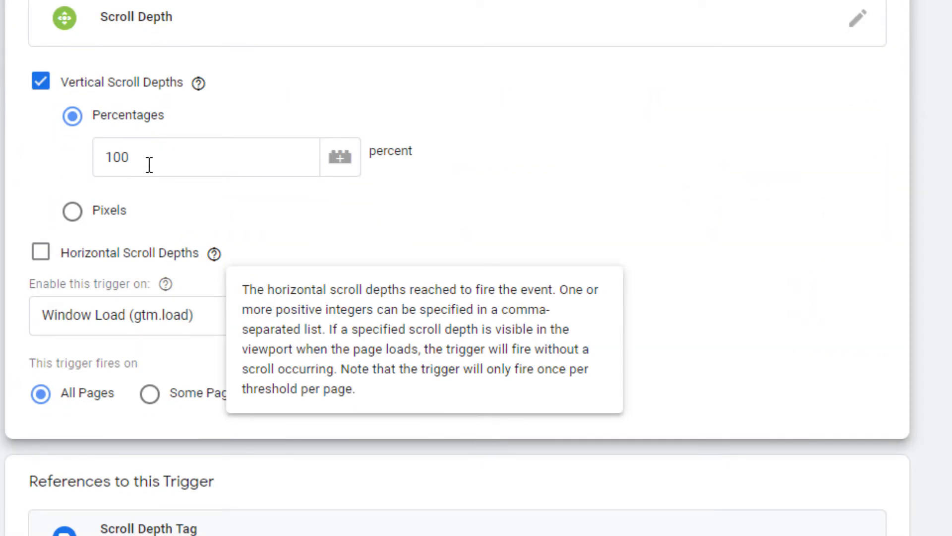
pyautogui.click(106, 156)
pyautogui.write('50,')
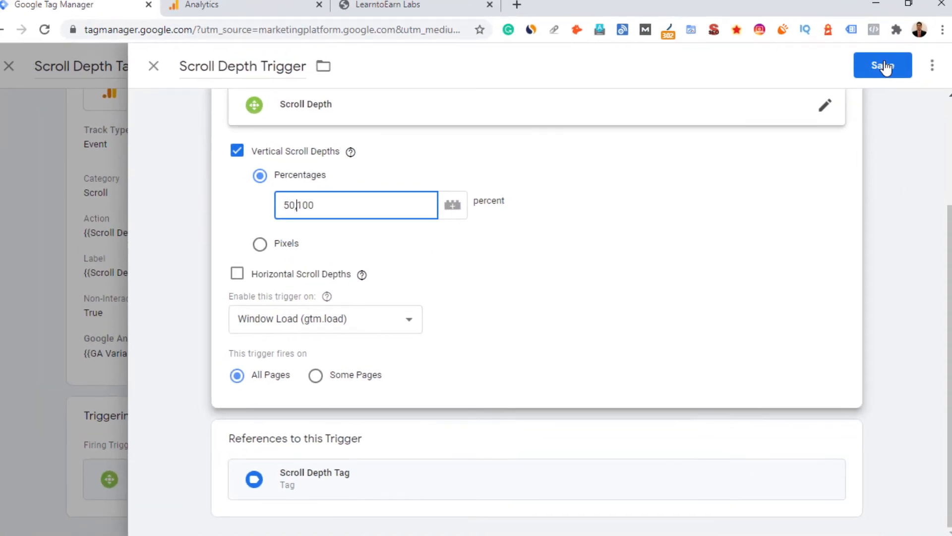
pyautogui.click(878, 64)
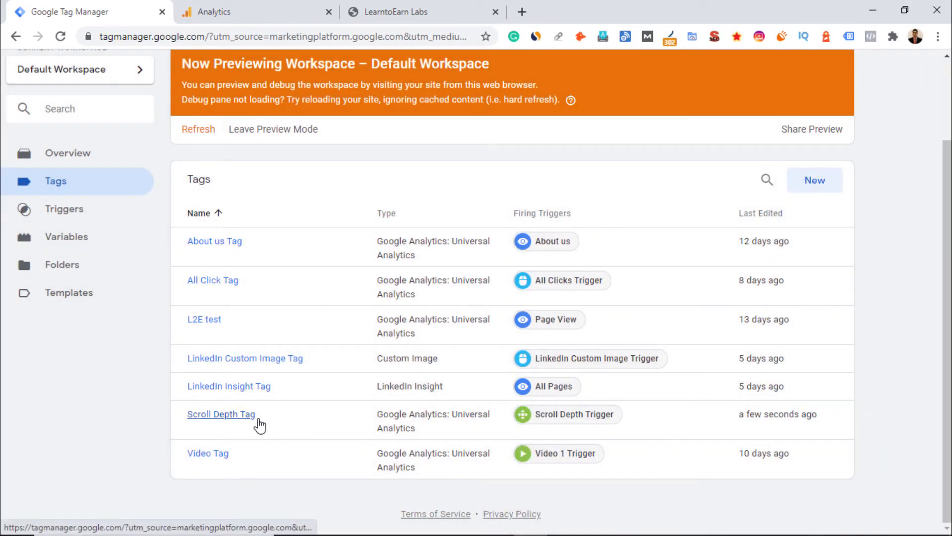
# Refresh the workspace preview, reload the learntoearnlabs.com homepage, enlarge its debug pane and return the page to its top
pyautogui.click(195, 131)
pyautogui.click(403, 10)
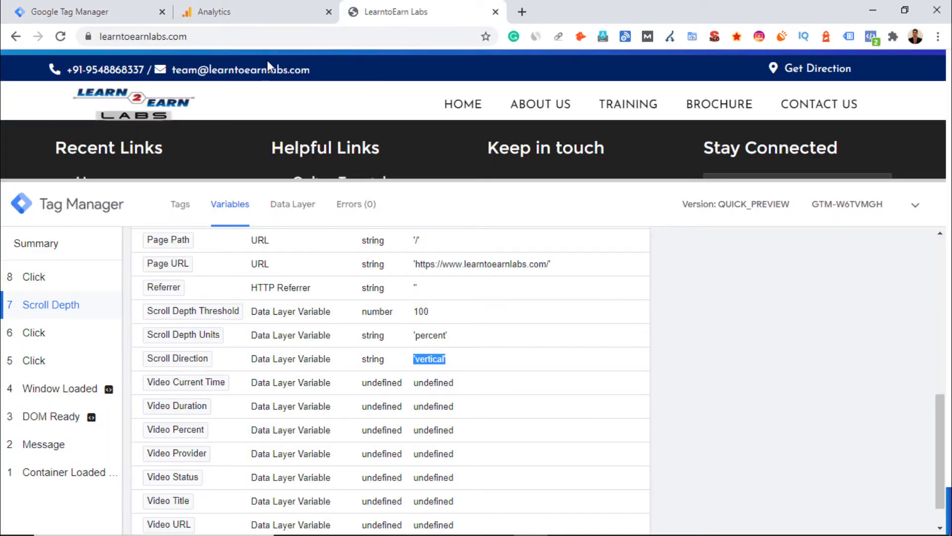
pyautogui.click(60, 37)
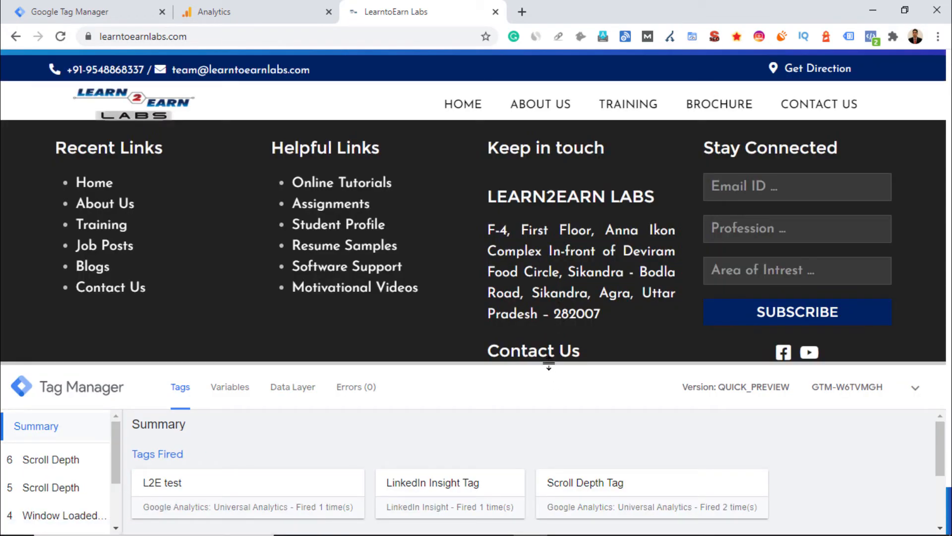
pyautogui.moveTo(548, 364); pyautogui.dragTo(546, 237)
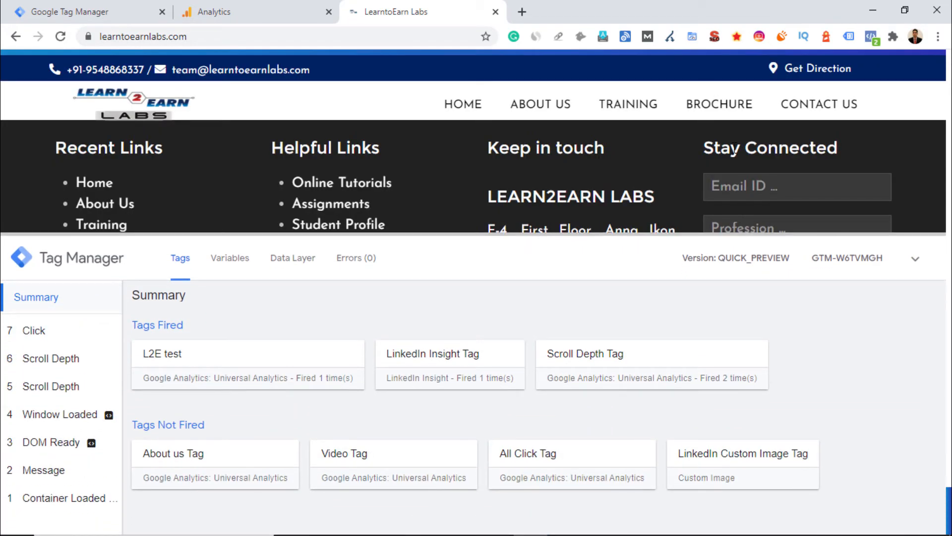
pyautogui.moveTo(949, 496); pyautogui.dragTo(948, 53)
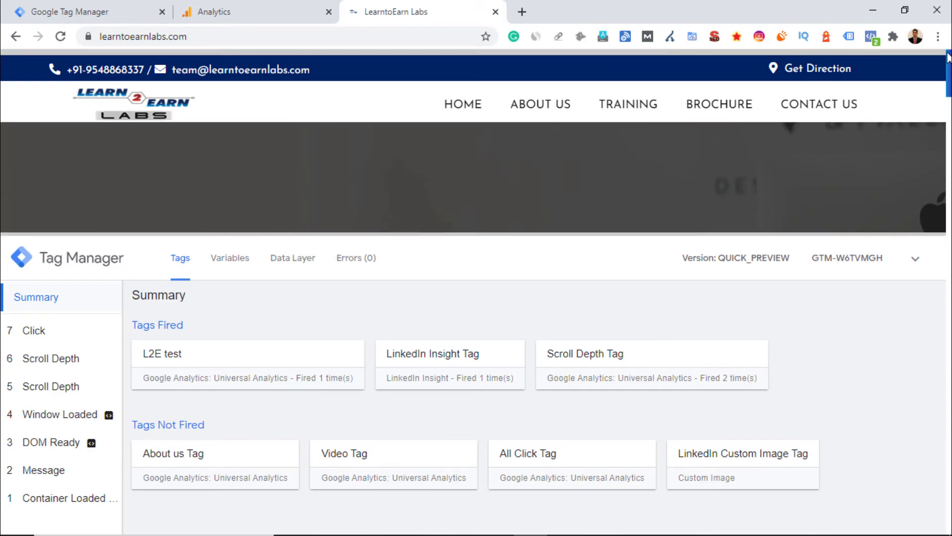
# Check the tags fired on the newer Scroll Depth event and compare both Scroll Depth events' scrollThreshold values in the data layer
pyautogui.click(54, 365)
pyautogui.scroll(-1, 292, 414)
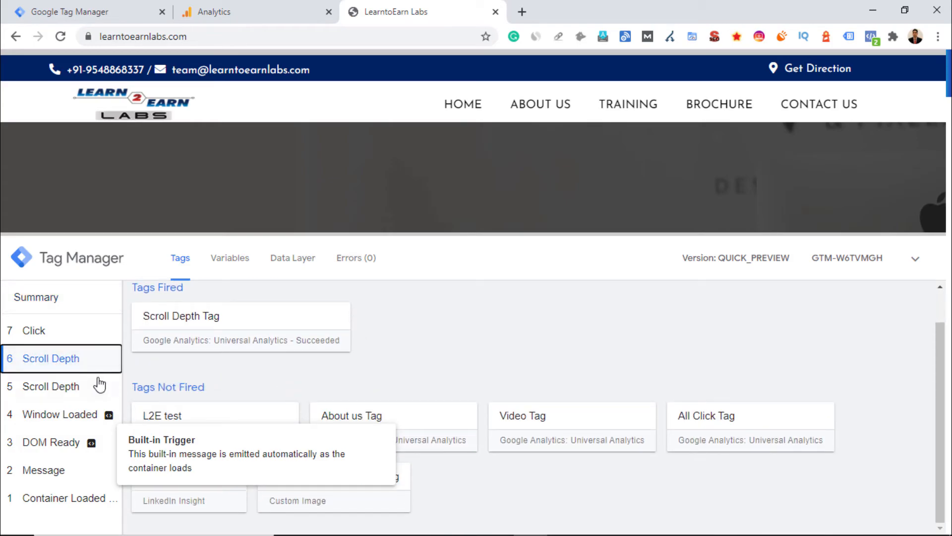
pyautogui.click(298, 256)
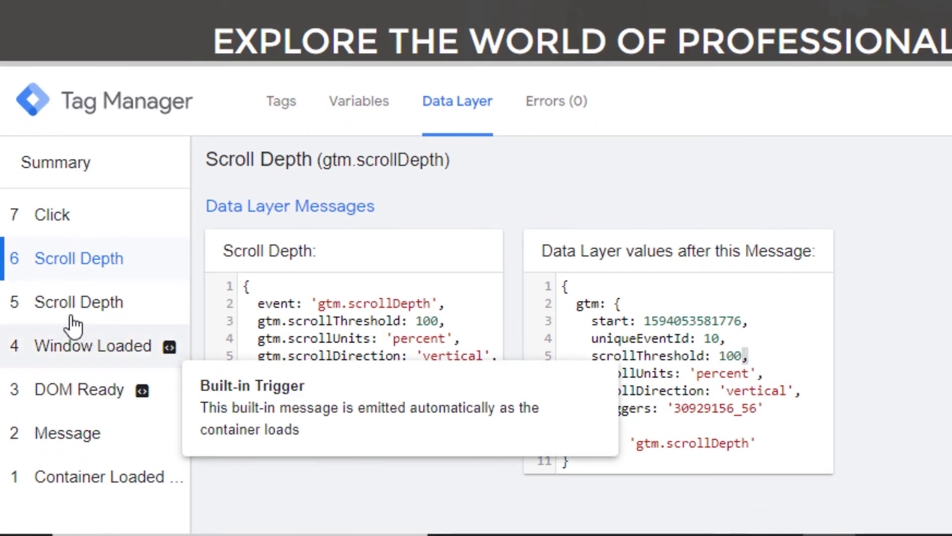
pyautogui.click(73, 306)
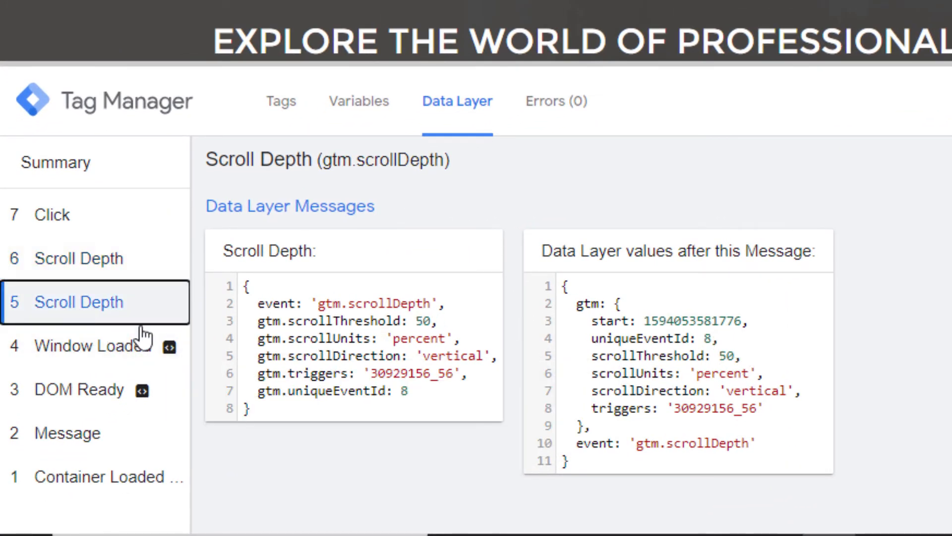
pyautogui.moveTo(741, 356); pyautogui.dragTo(599, 355)
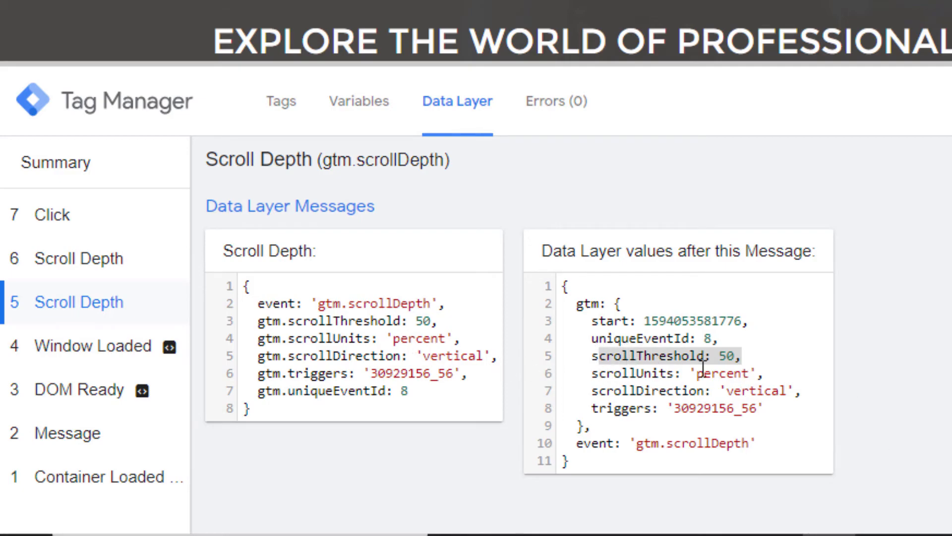
pyautogui.click(127, 274)
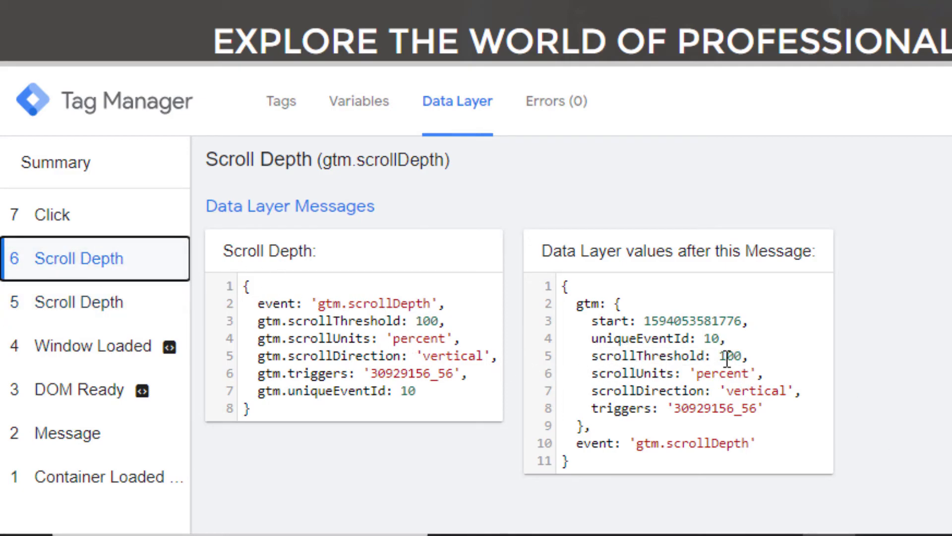
pyautogui.moveTo(748, 355); pyautogui.dragTo(690, 355)
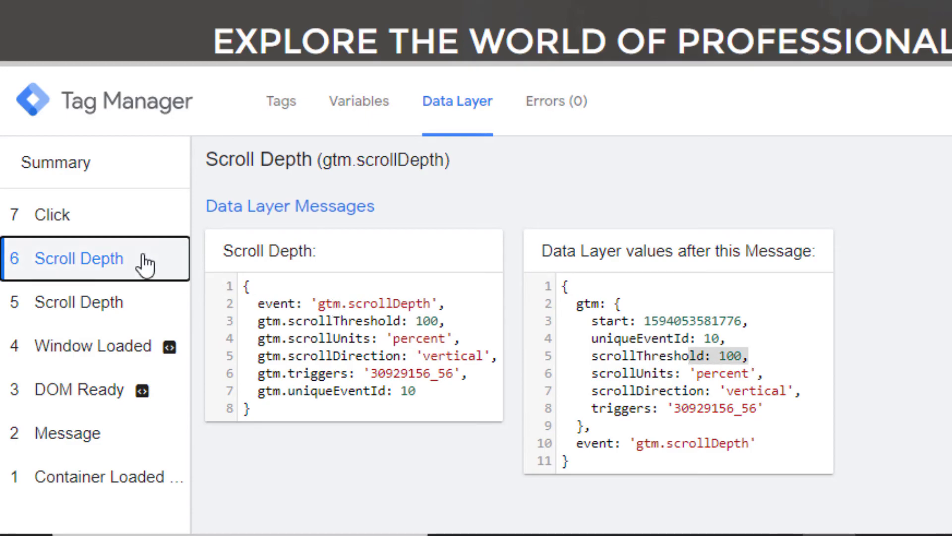
# Recheck the scrollThreshold value in the first Scroll Depth event's data layer, then shrink the debug pane
pyautogui.click(118, 303)
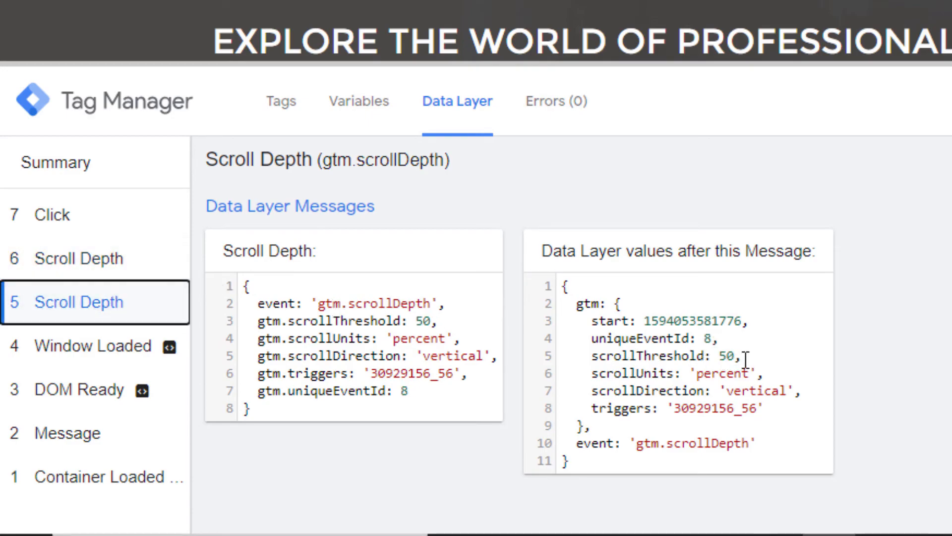
pyautogui.moveTo(742, 355); pyautogui.dragTo(712, 357)
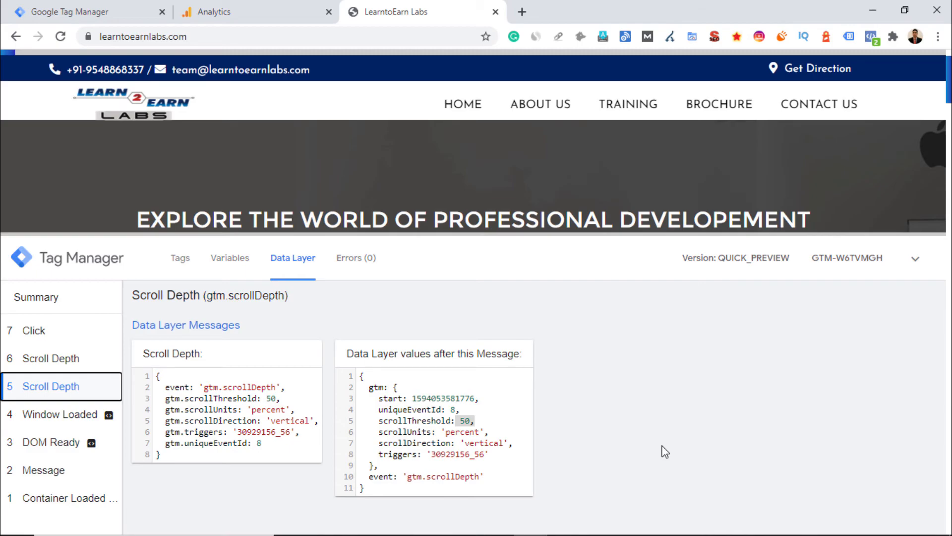
pyautogui.moveTo(527, 234); pyautogui.dragTo(536, 378)
# Switch to Google Analytics and compare the event actions and 30-minute event counts of the Scroll category in the real-time Events report
pyautogui.click(291, 20)
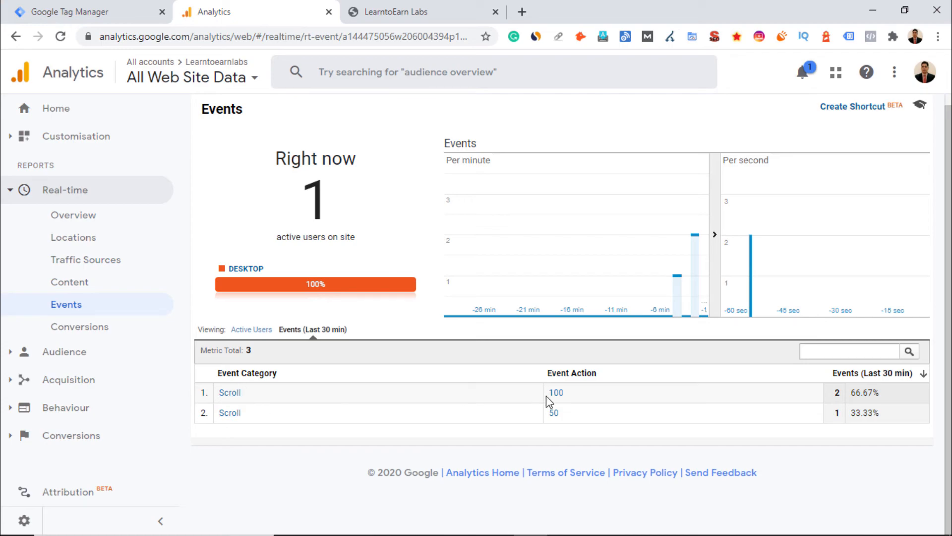
pyautogui.moveTo(578, 396); pyautogui.dragTo(549, 414)
pyautogui.click(860, 450)
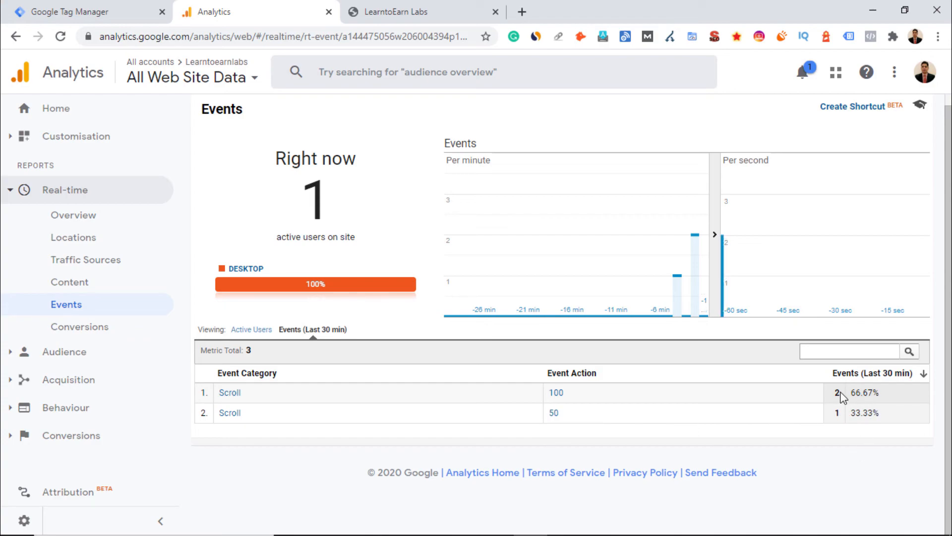
pyautogui.moveTo(842, 395); pyautogui.dragTo(836, 413)
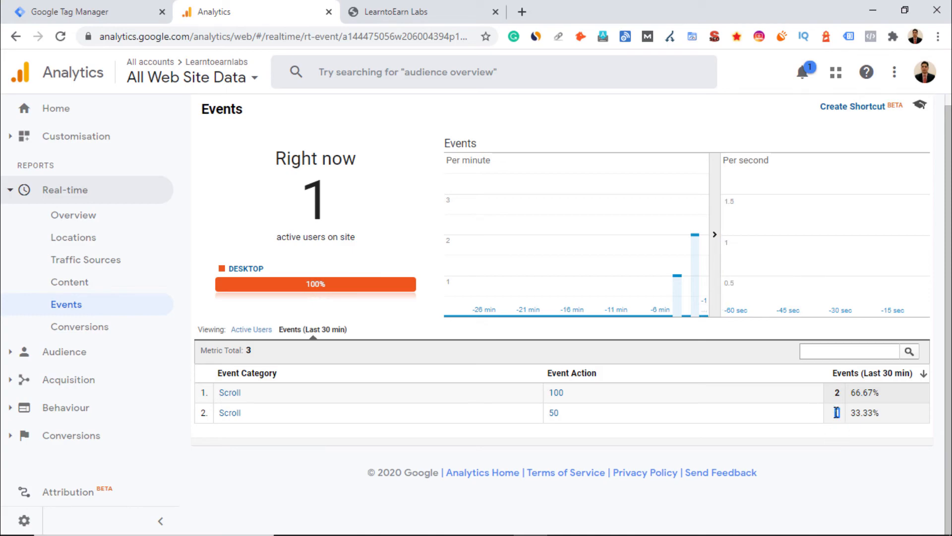
pyautogui.click(837, 459)
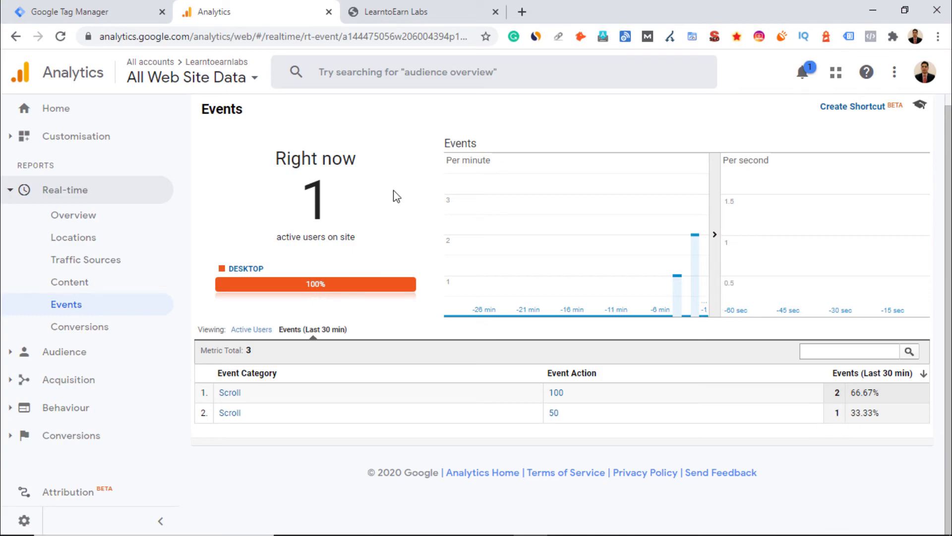